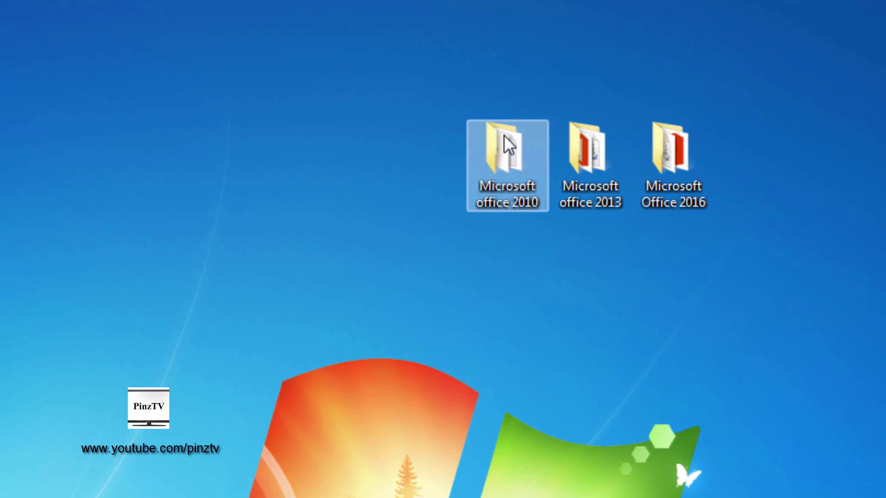
Arrange the office 2010, office 2013 and Office 2016 folders left to right along the desktop's top.
drag(504, 135, 228, 185)
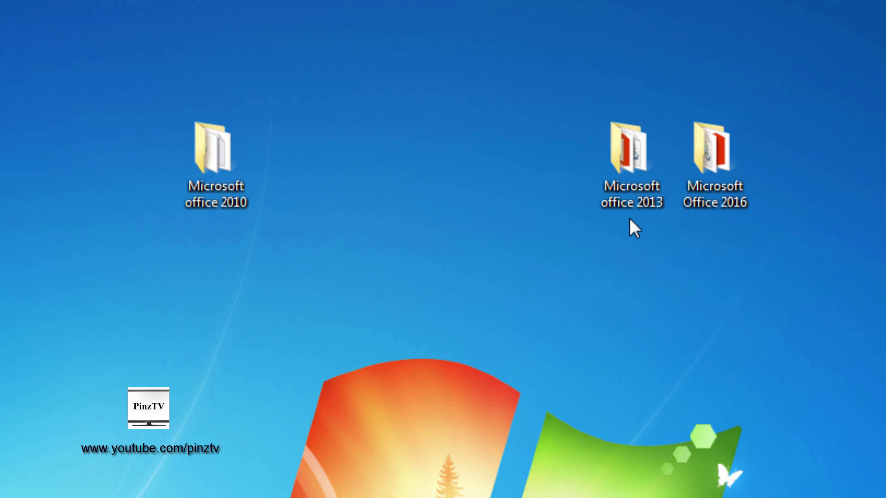
drag(627, 164, 512, 172)
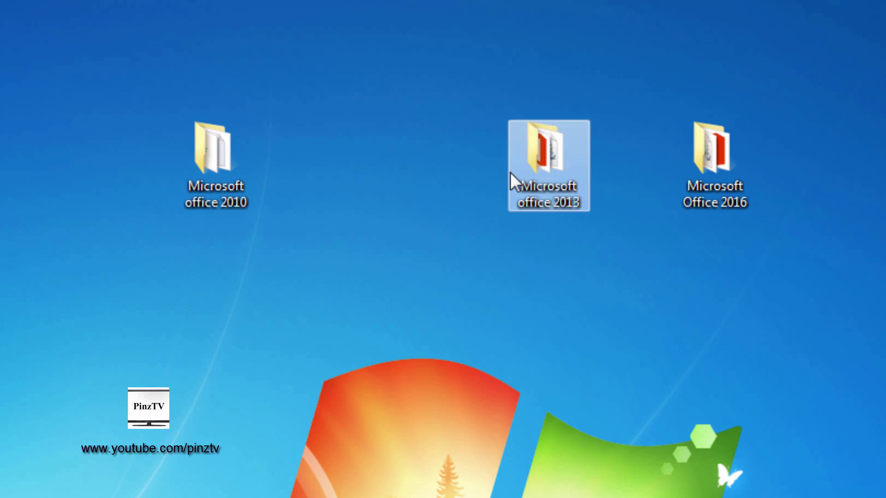
click(341, 182)
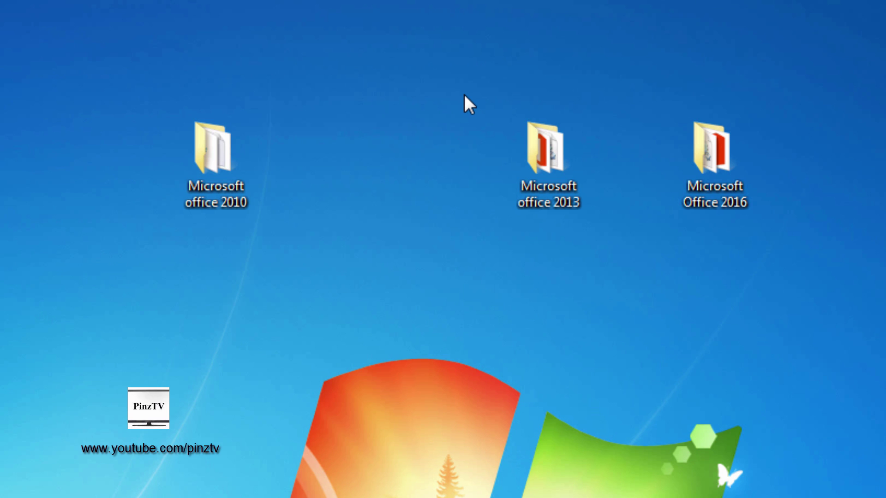
drag(220, 147, 471, 146)
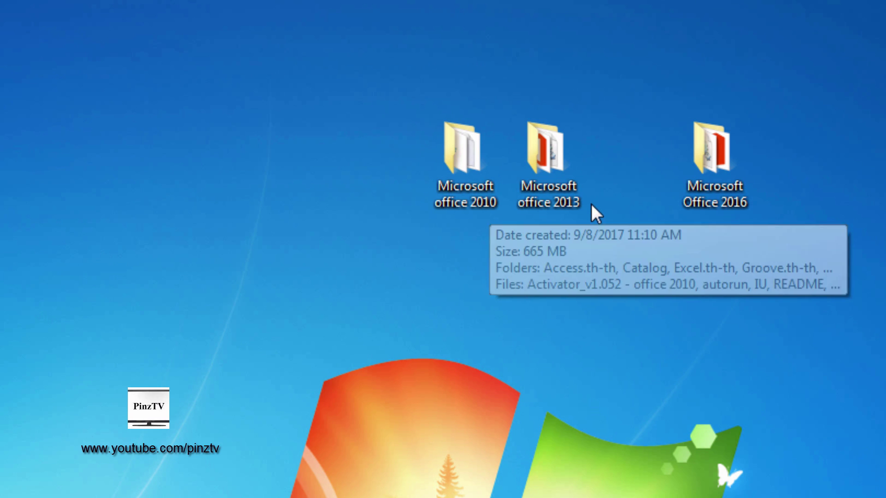
mouse_move(715, 166)
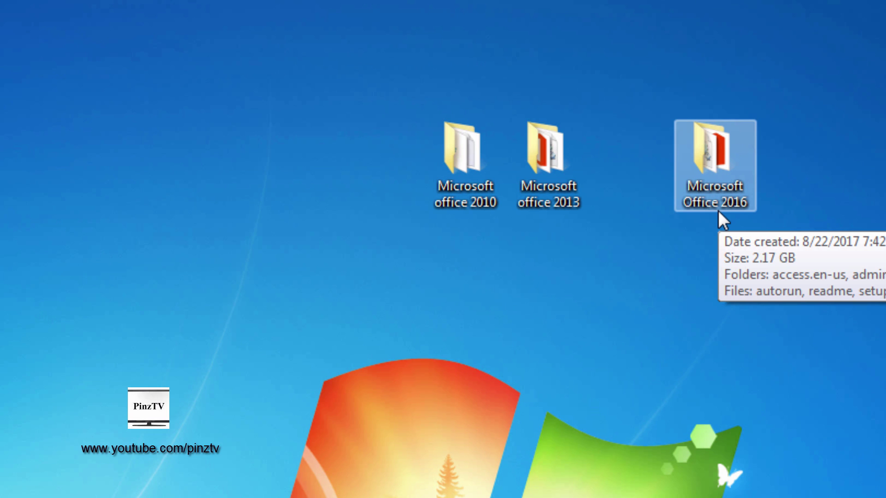
drag(700, 164, 646, 184)
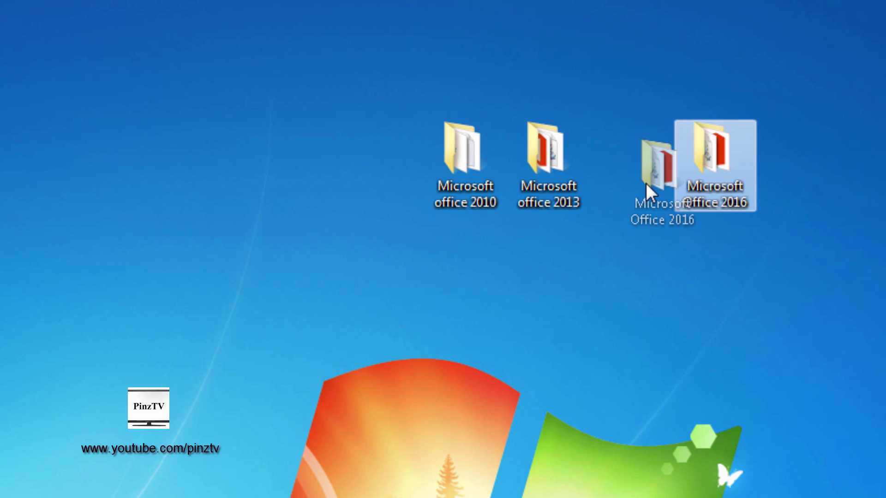
click(447, 283)
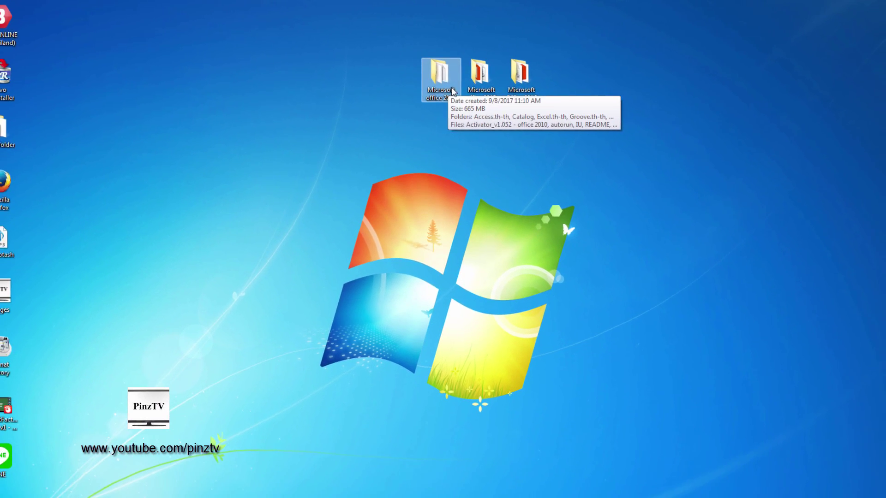
Run setup from the office 2010 folder and start the default Professional Plus 2010 install.
double_click(449, 84)
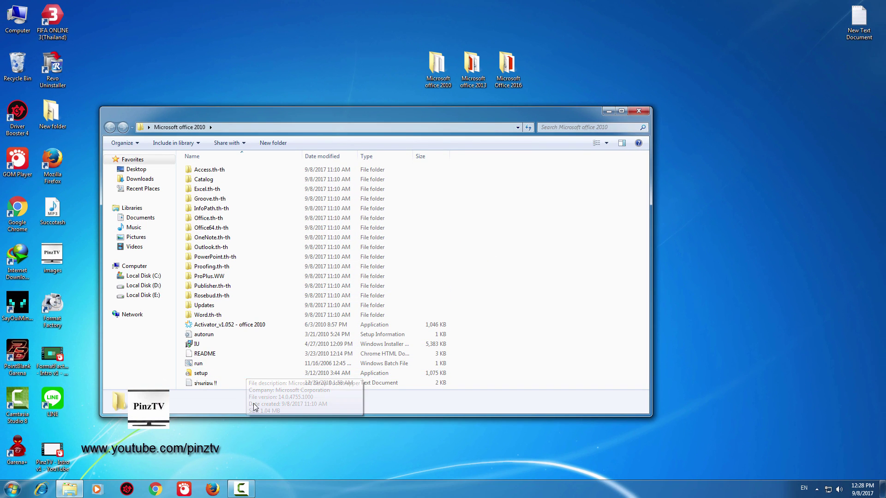
double_click(199, 374)
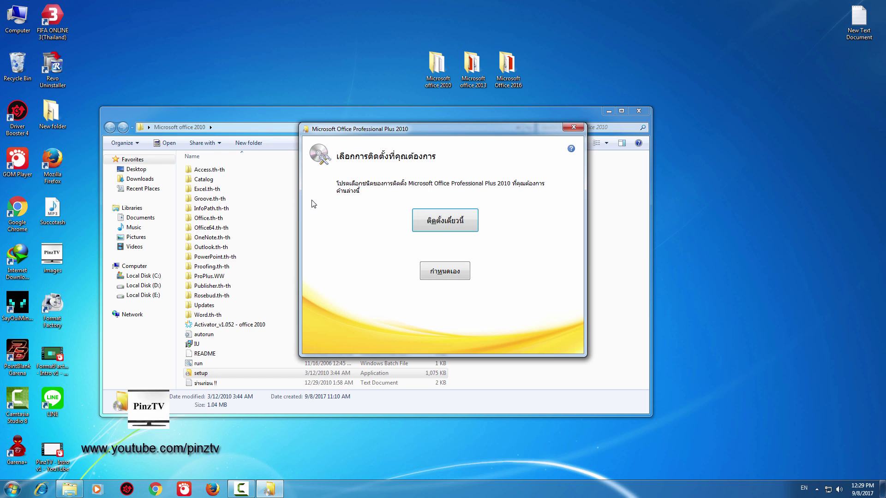
click(453, 225)
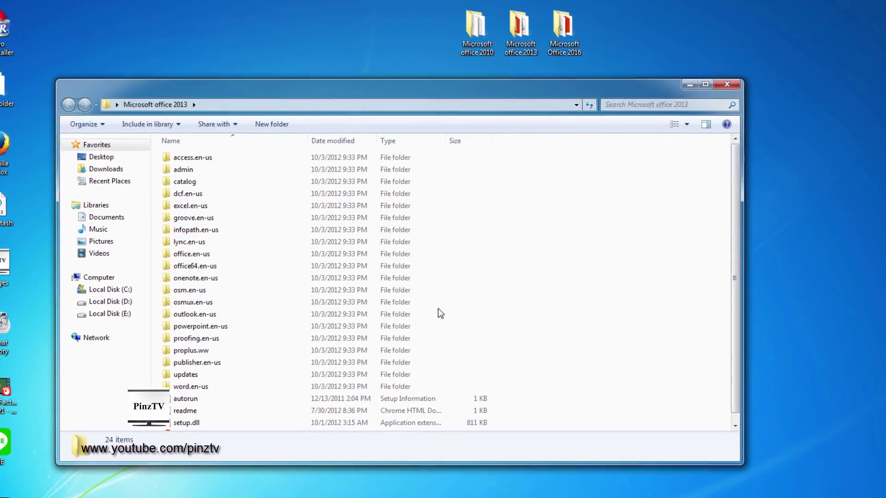
Run the Office 2013 setup, close it after Professional Plus 2013 installs, and close the folder.
scroll(436, 308, down, 1)
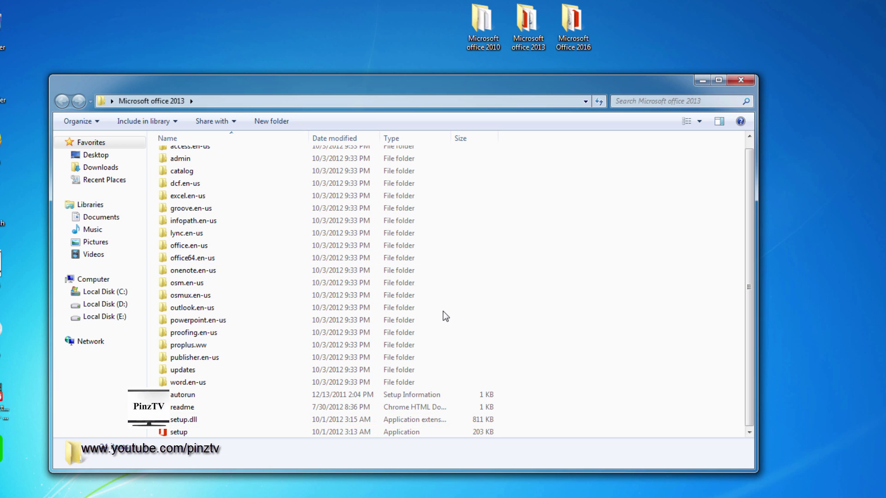
key(Return)
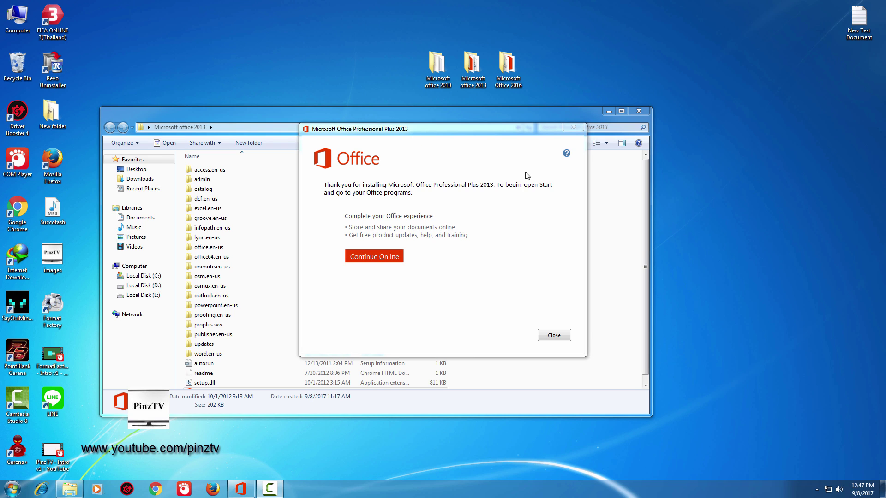
click(554, 336)
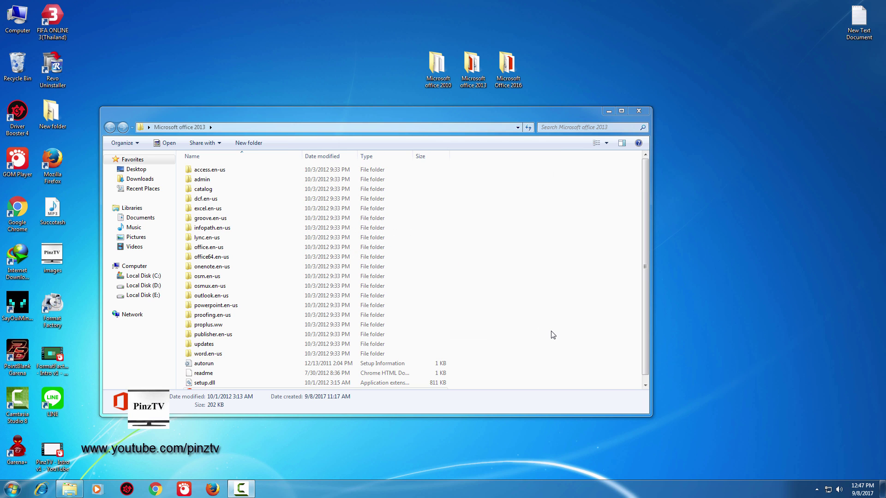
click(638, 111)
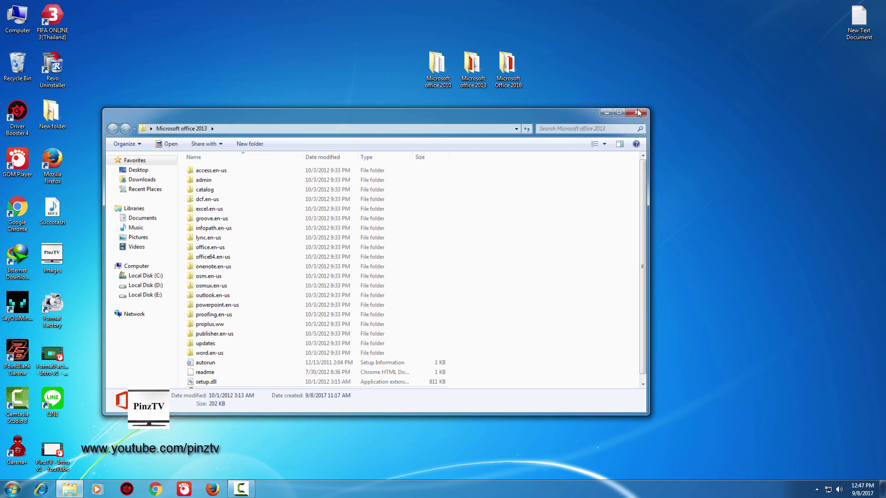
Install Office Professional Plus 2016 through Customize, keeping all previous Office versions.
double_click(512, 62)
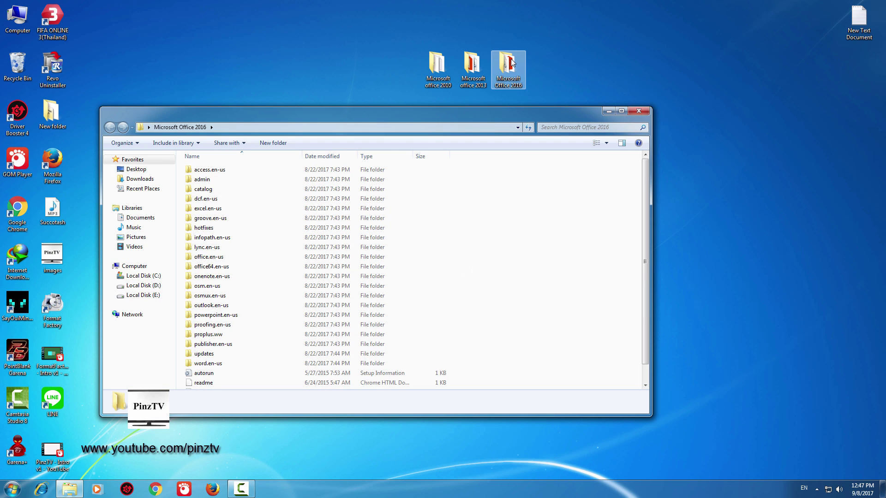
scroll(645, 268, down, 1)
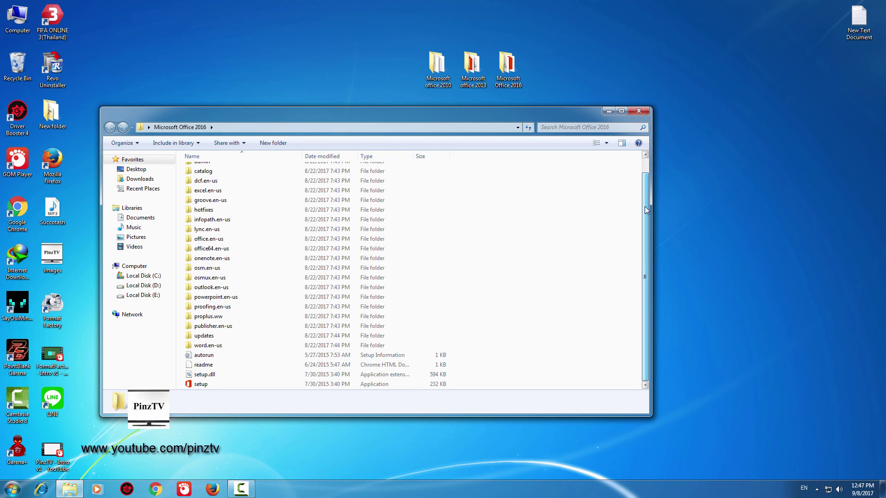
click(200, 388)
double_click(201, 385)
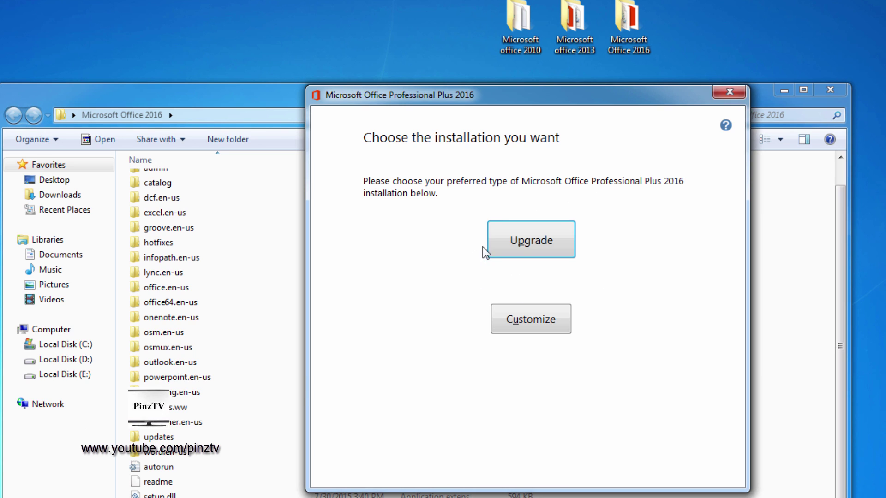
click(537, 326)
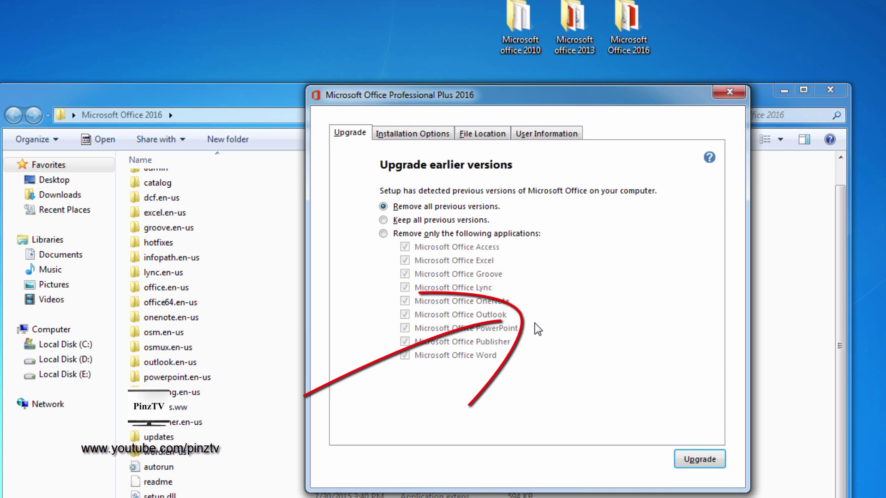
click(384, 221)
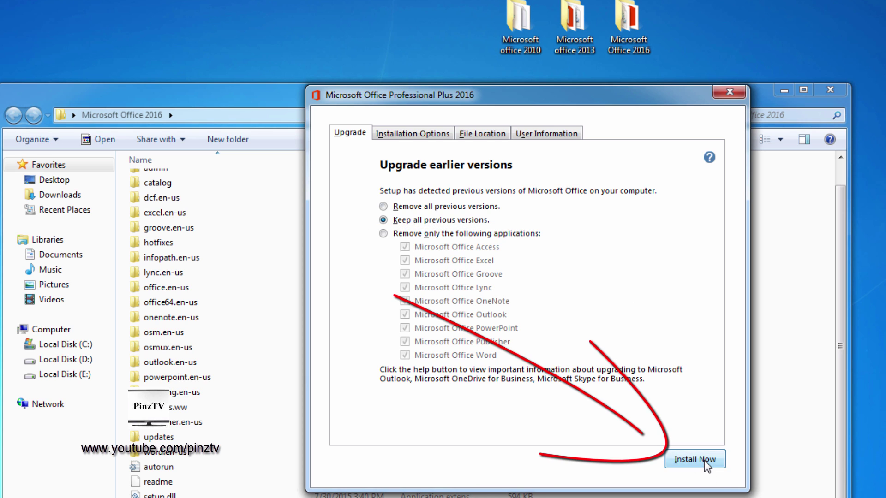
click(704, 461)
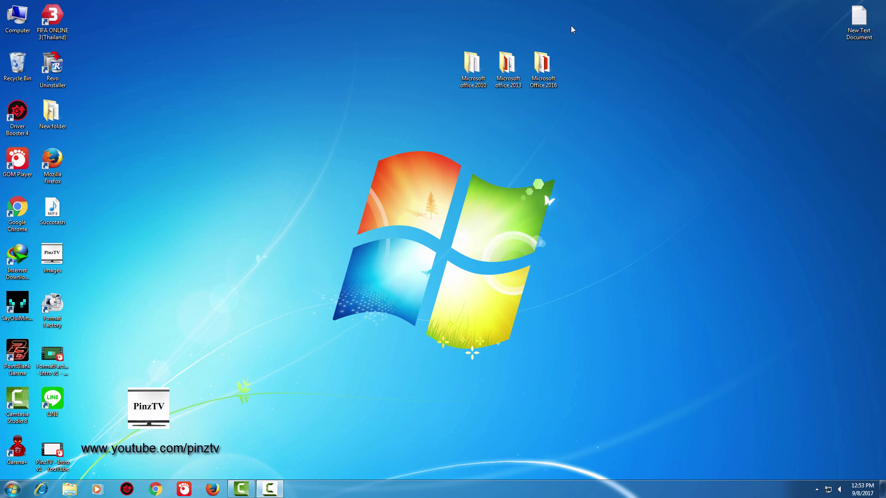
Open Computer, snap it to the right half, and browse to Local Disk (C:) > Program Files.
click(49, 23)
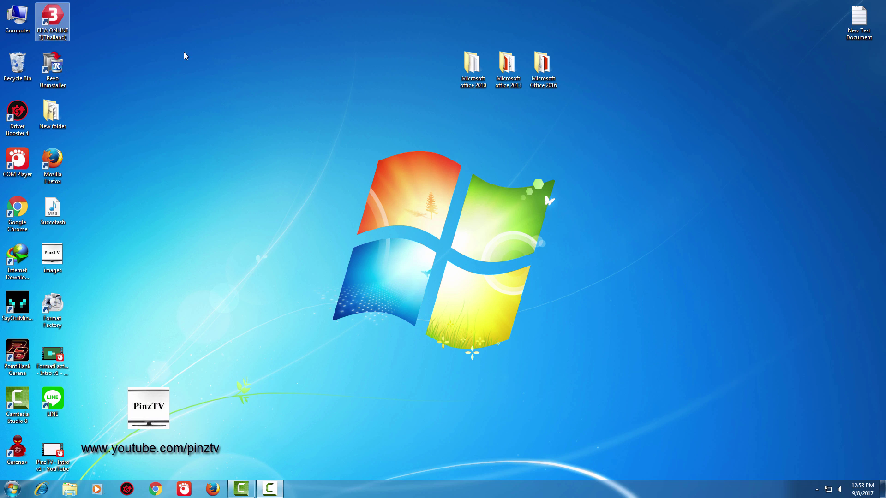
click(183, 56)
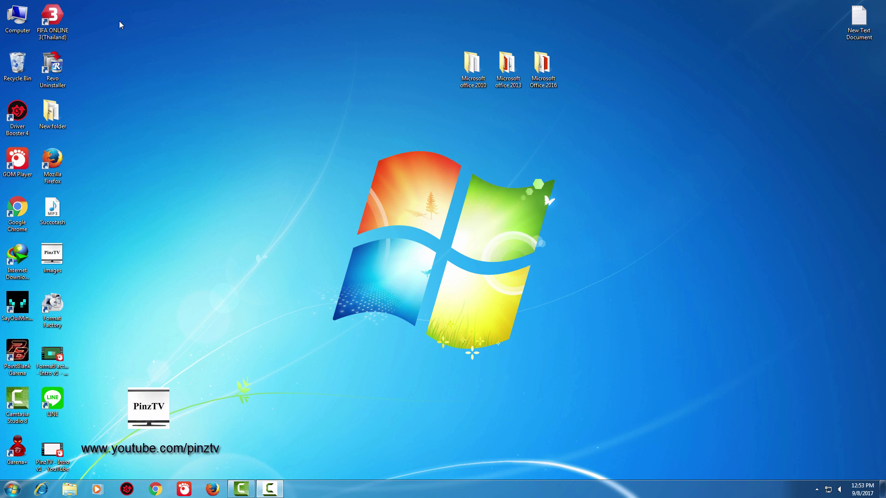
double_click(14, 17)
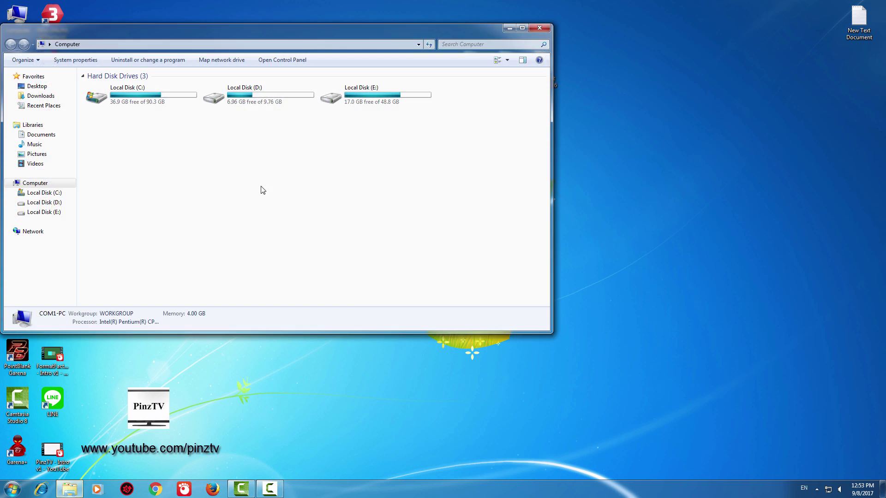
key(super+Right)
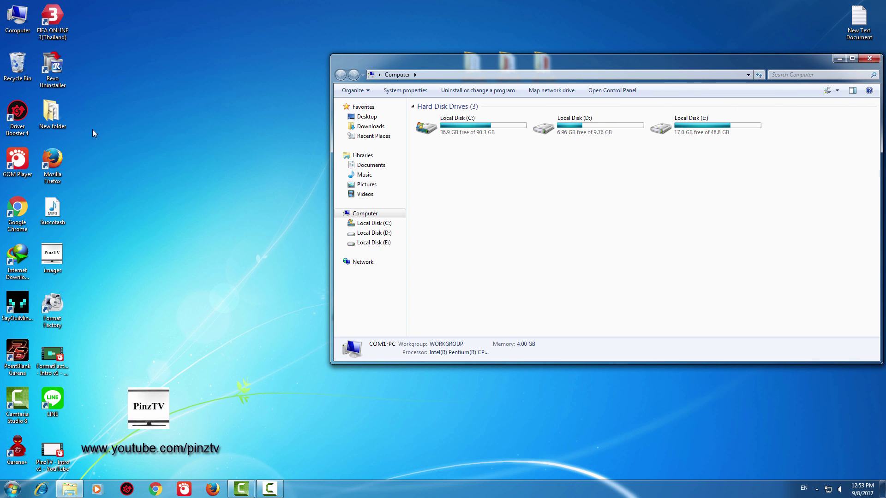
click(454, 123)
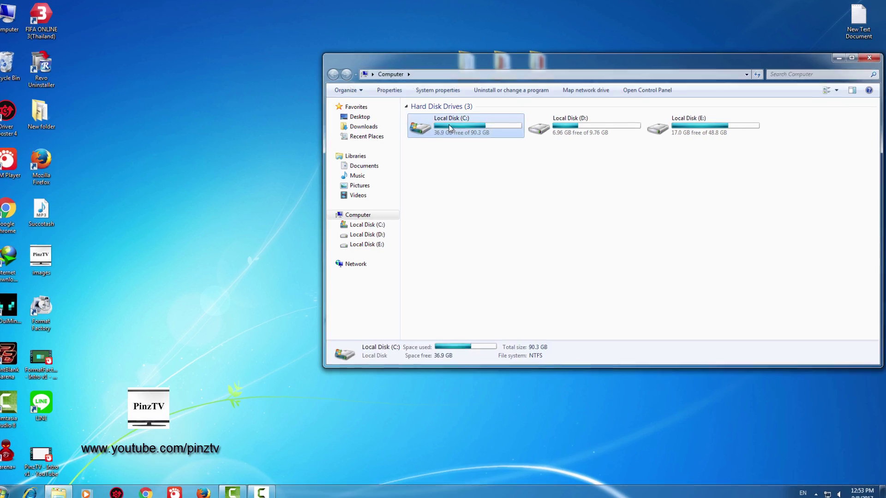
double_click(449, 128)
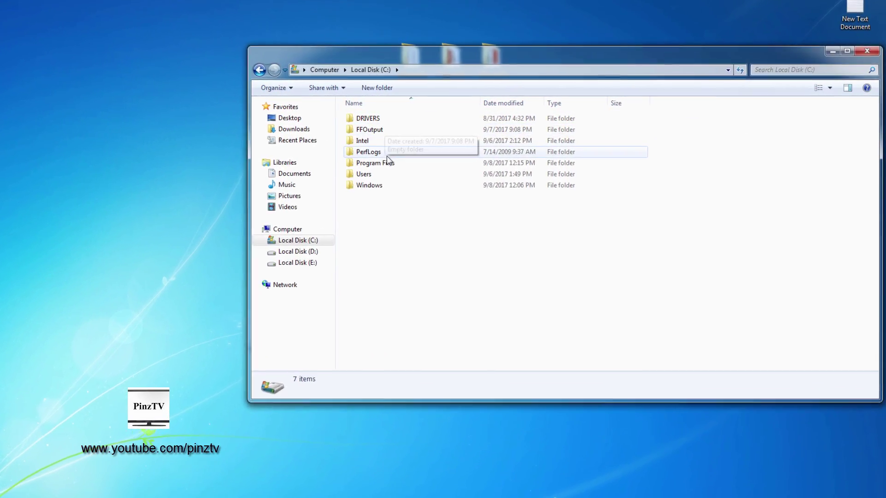
double_click(377, 163)
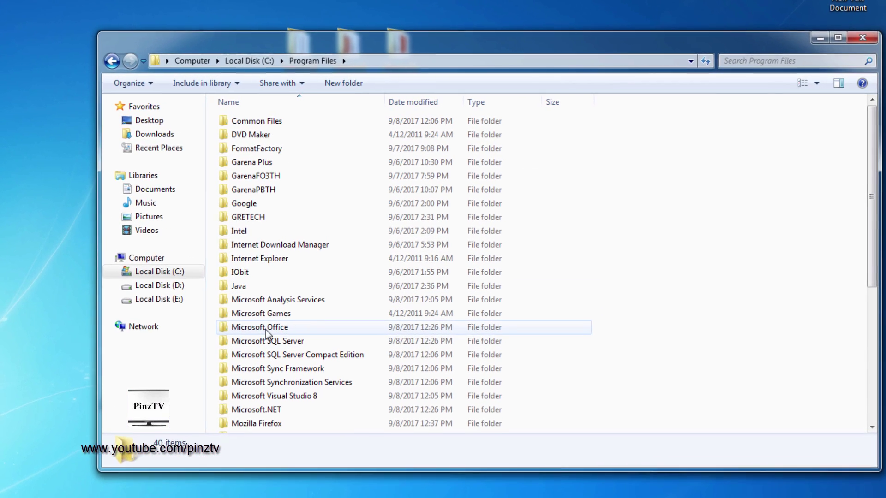
Browse to Microsoft Office > Office14 and launch Word 2010 from WINWORD.
double_click(258, 328)
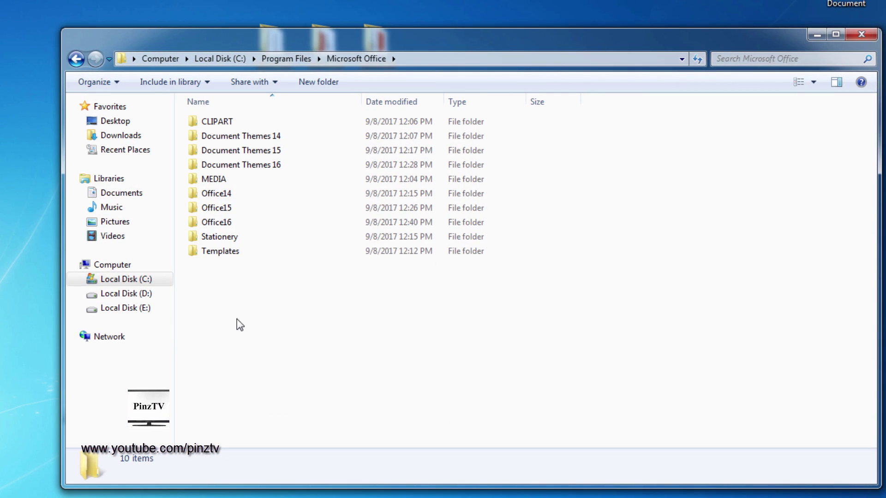
mouse_move(216, 222)
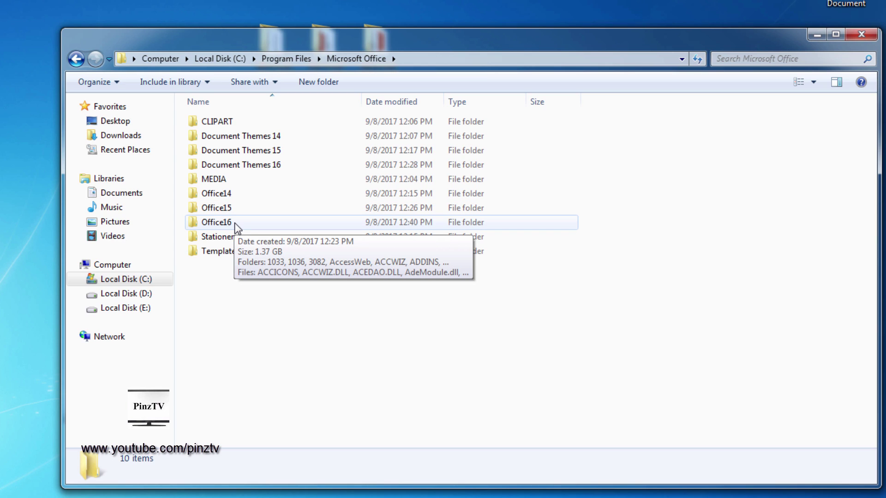
double_click(234, 193)
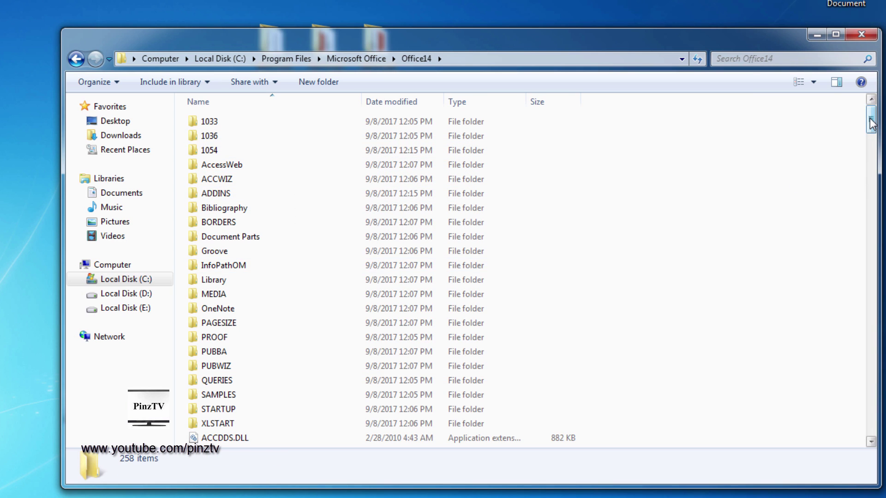
mouse_move(870, 129)
mouse_down()
mouse_move(870, 349)
mouse_move(881, 428)
mouse_up()
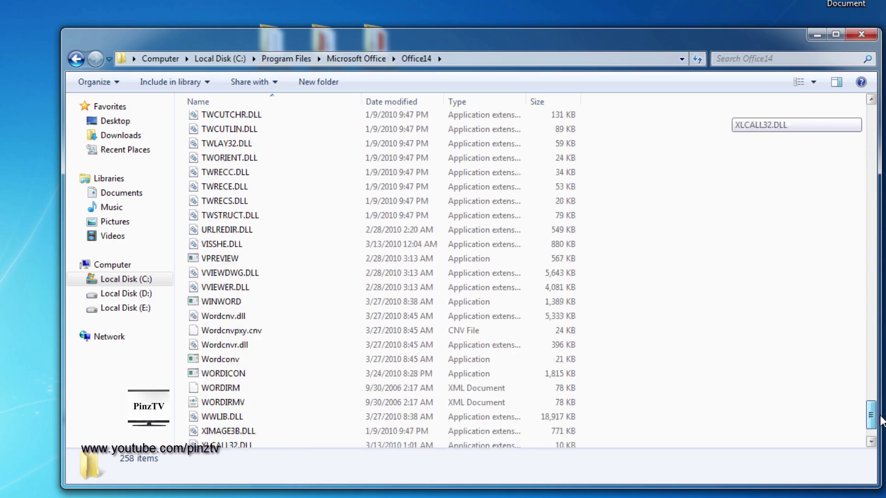
double_click(233, 224)
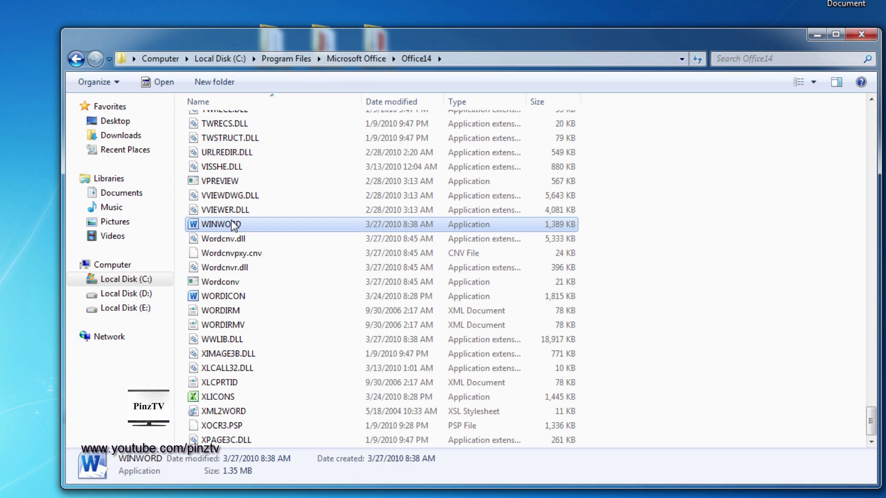
Send Office14's WINWORD to the desktop as a shortcut renamed 2010.
right_click(233, 235)
mouse_move(270, 399)
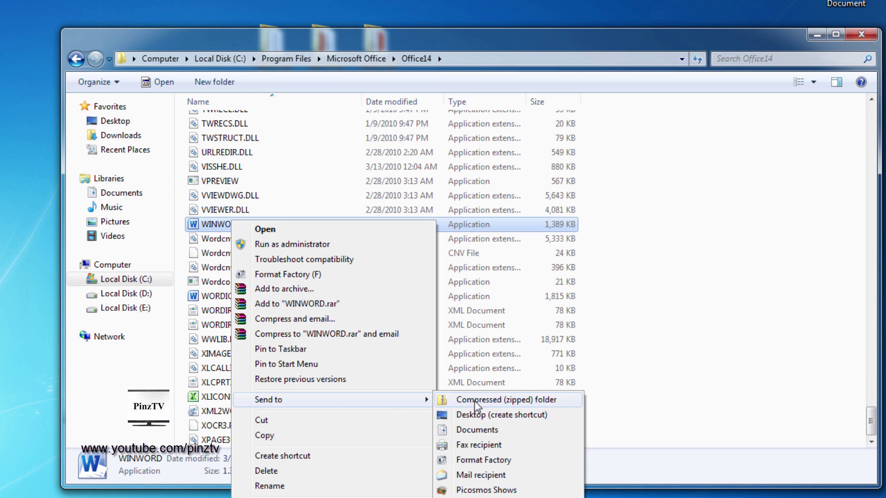
click(475, 416)
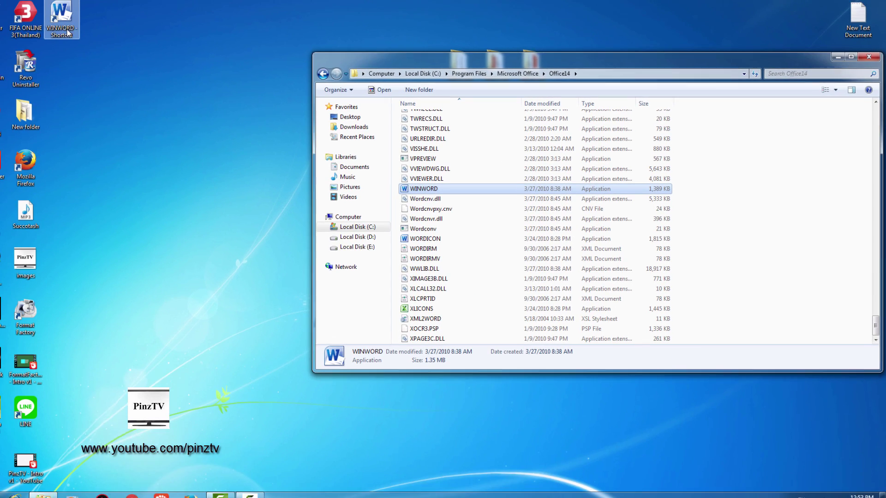
right_click(85, 30)
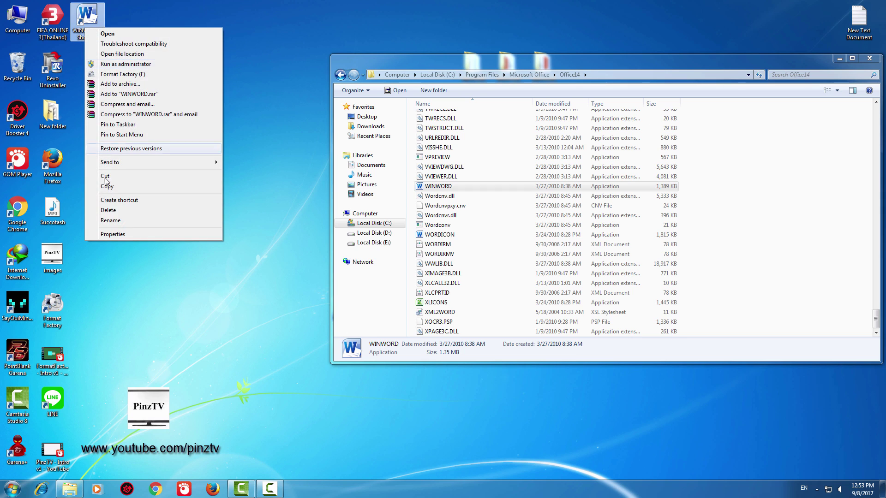
click(106, 222)
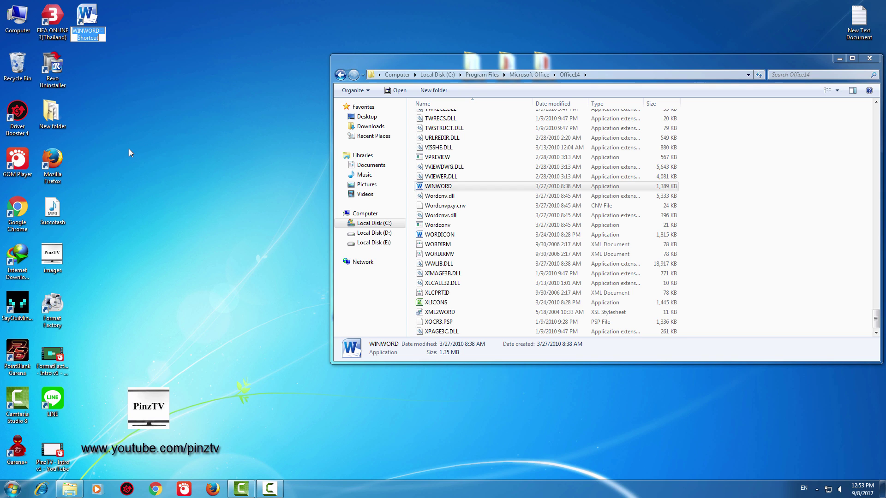
text(2010)
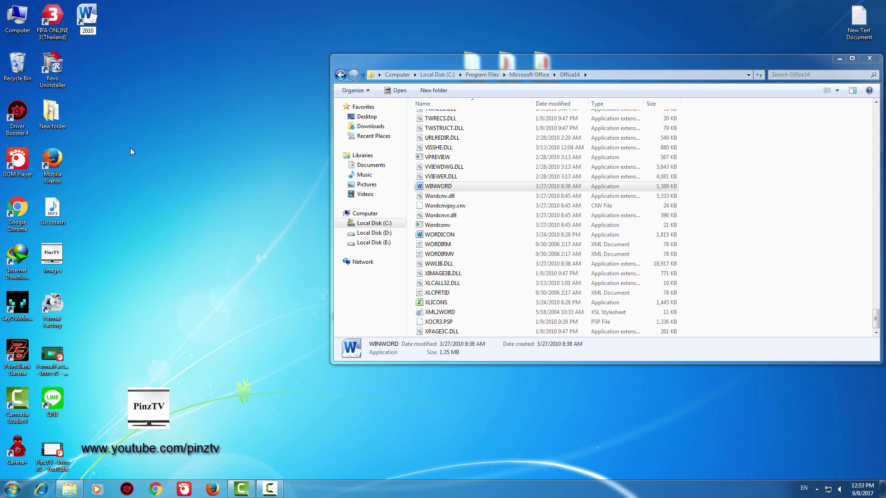
key(Return)
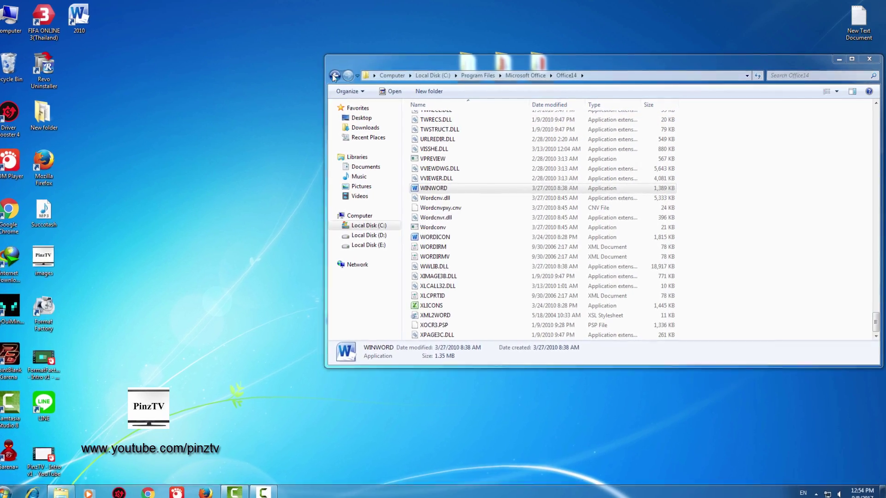
click(337, 74)
click(427, 182)
Open Office15 and create a desktop shortcut to its WINWORD named 2013.
double_click(426, 182)
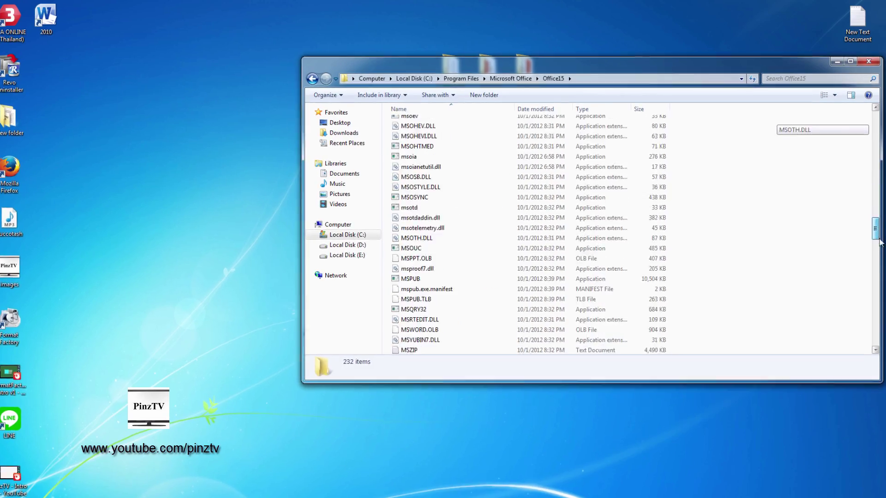
drag(877, 193, 875, 332)
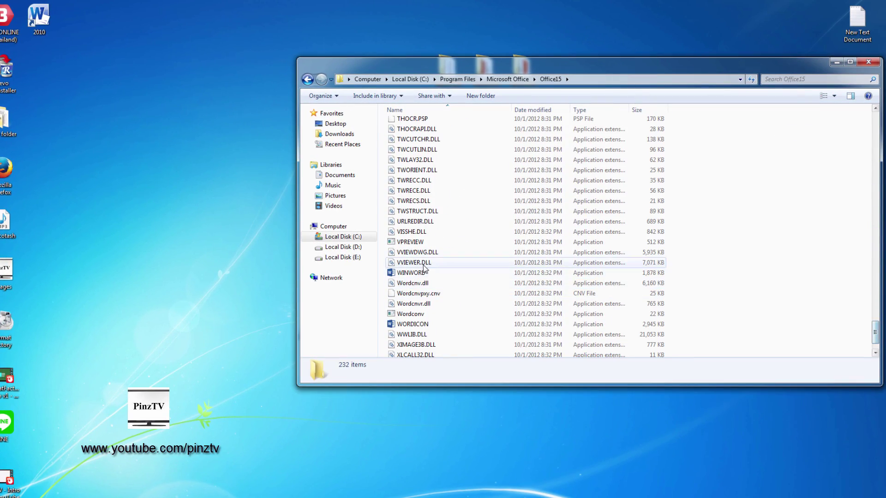
right_click(418, 272)
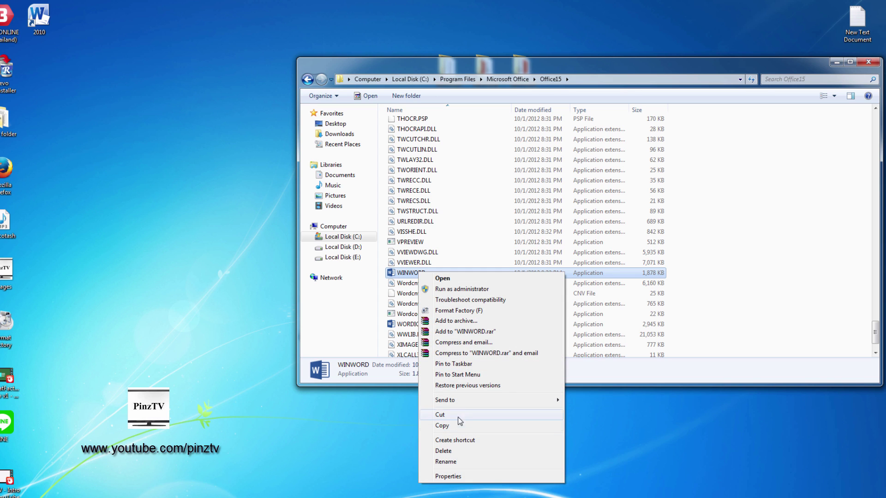
mouse_move(445, 399)
click(586, 411)
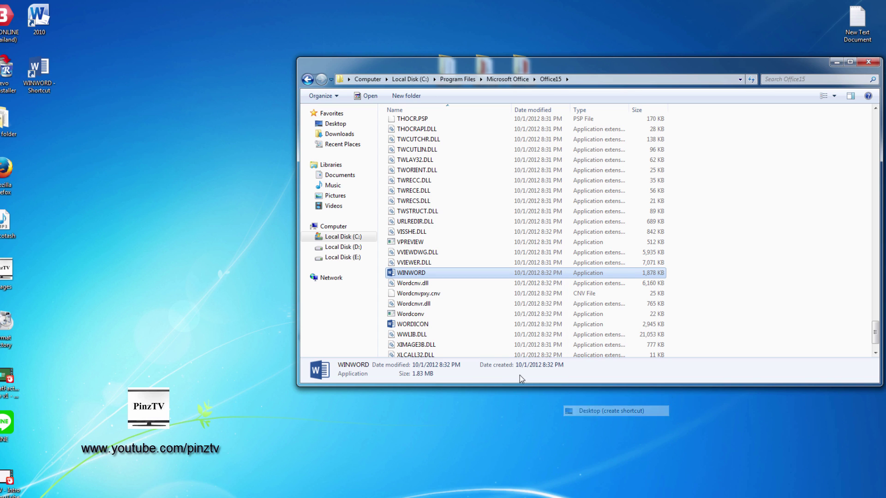
right_click(48, 73)
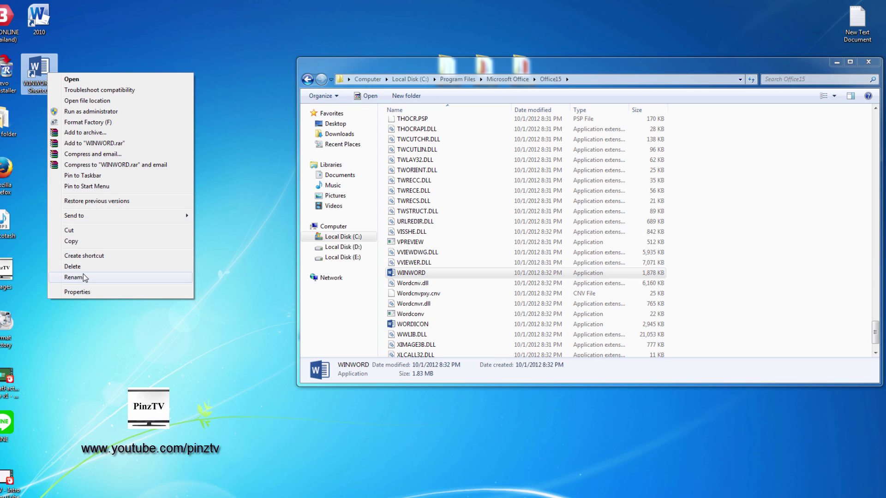
click(82, 276)
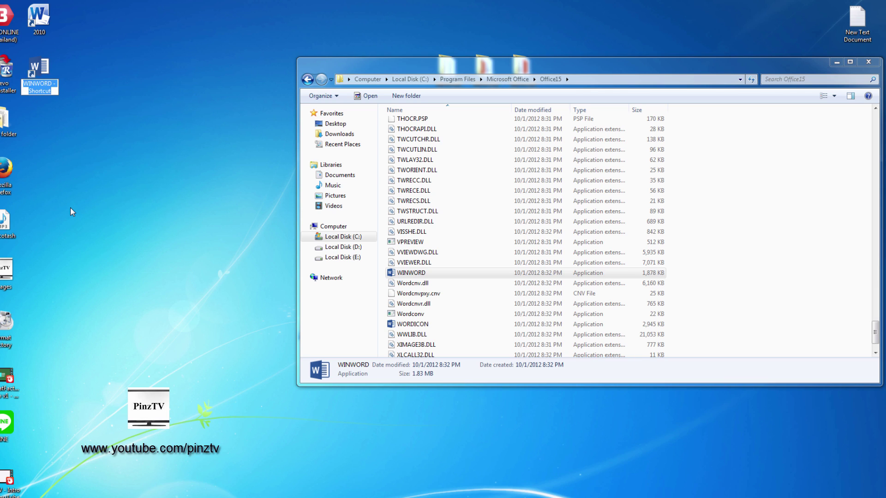
text(2013)
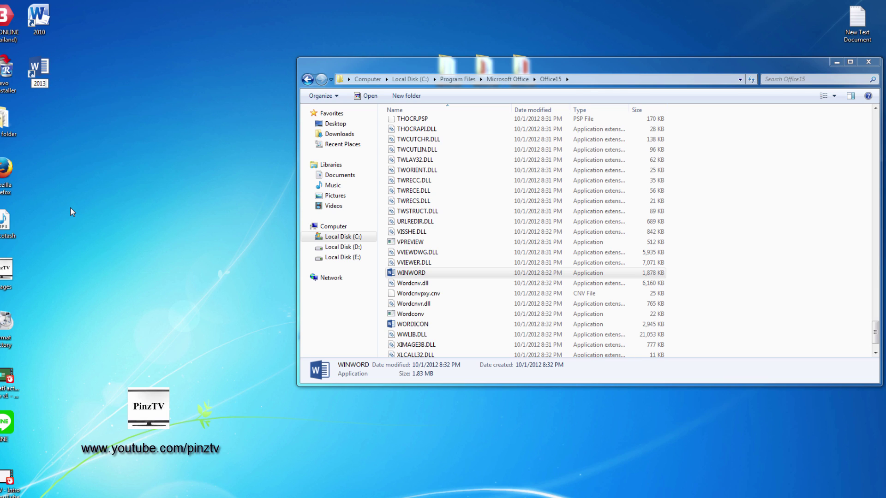
click(101, 170)
Create a desktop shortcut to Office16's WINWORD named 2016, then close Explorer.
click(307, 79)
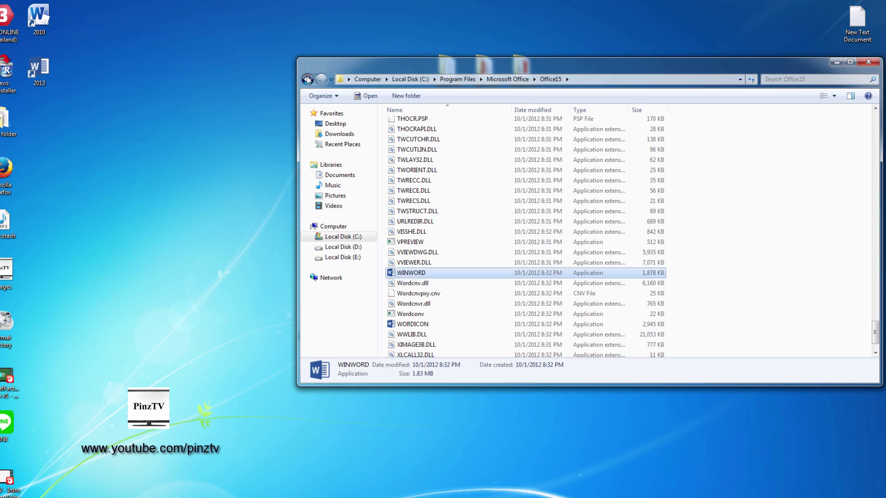
click(413, 197)
double_click(413, 198)
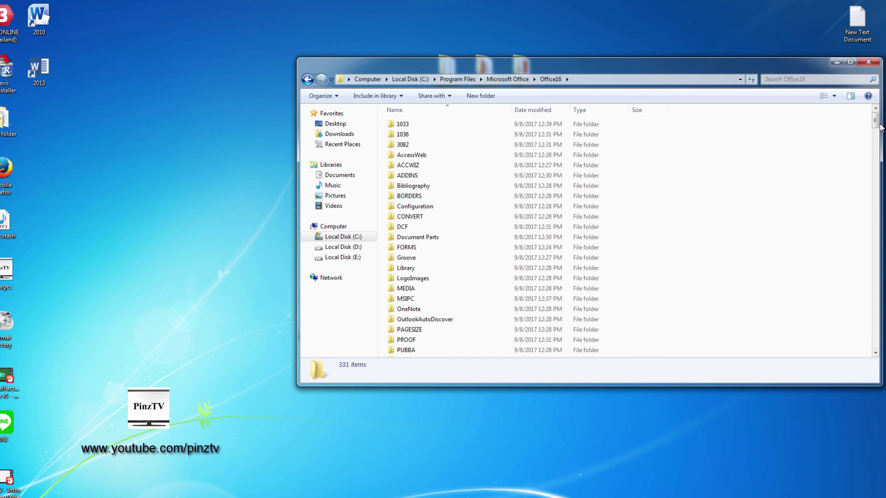
drag(875, 124, 874, 342)
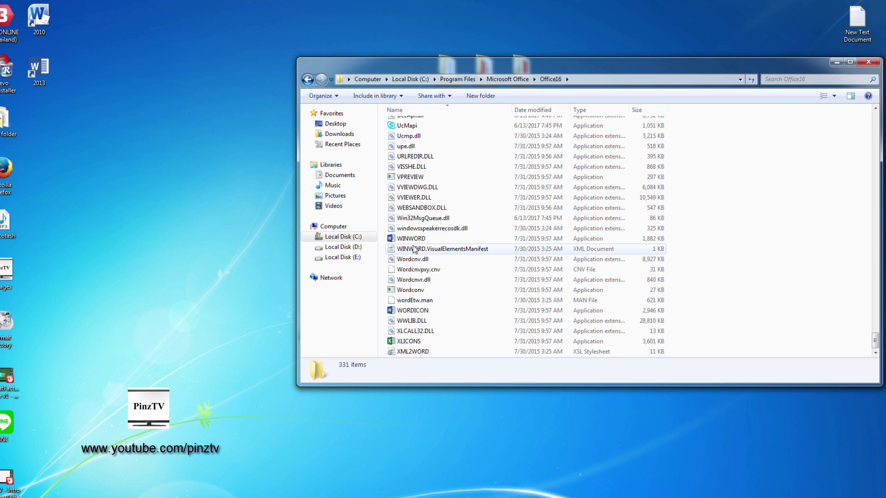
right_click(409, 239)
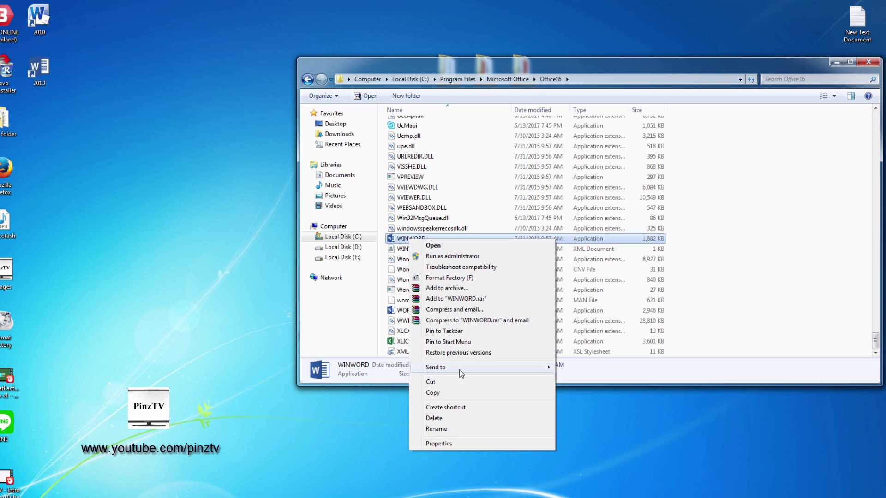
mouse_move(450, 367)
click(569, 378)
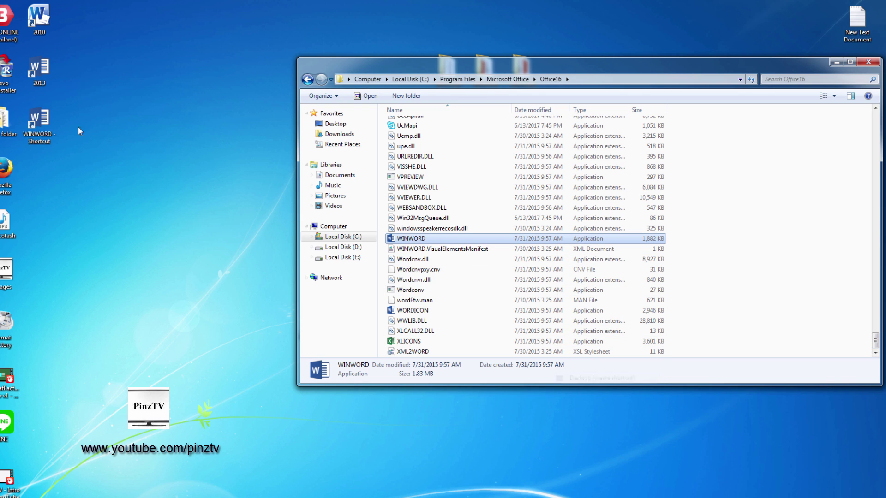
right_click(39, 128)
click(72, 333)
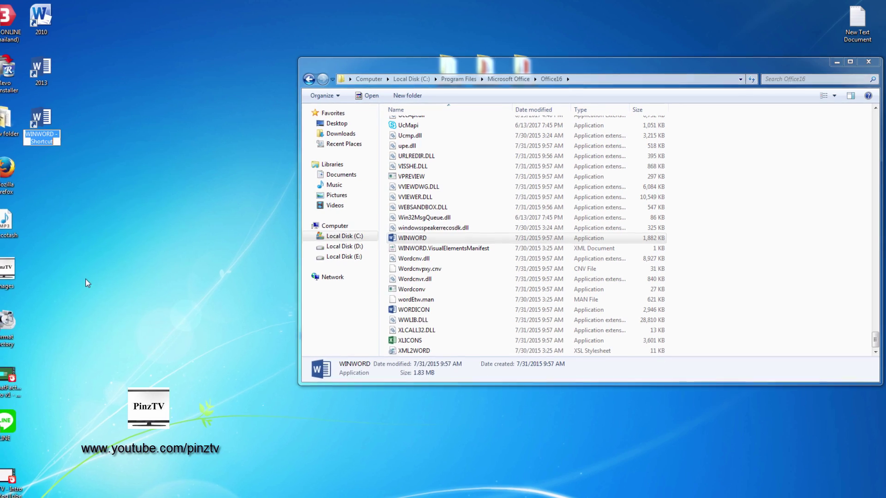
text(20)
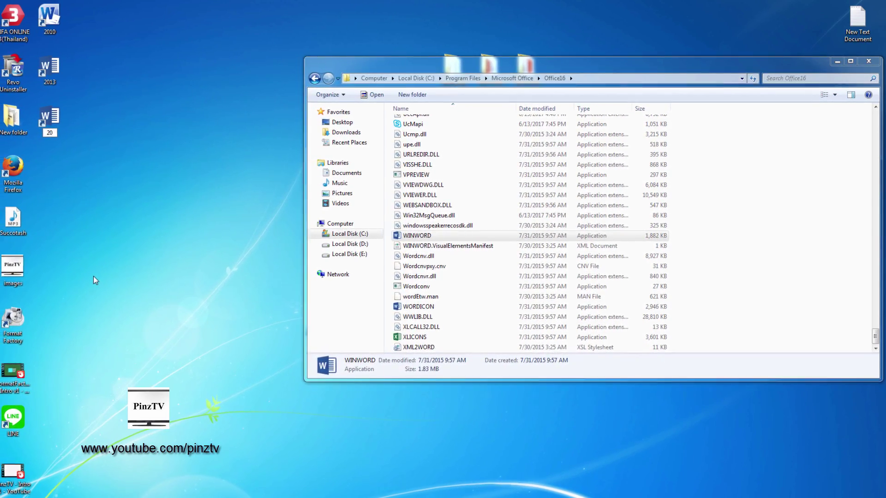
text(16)
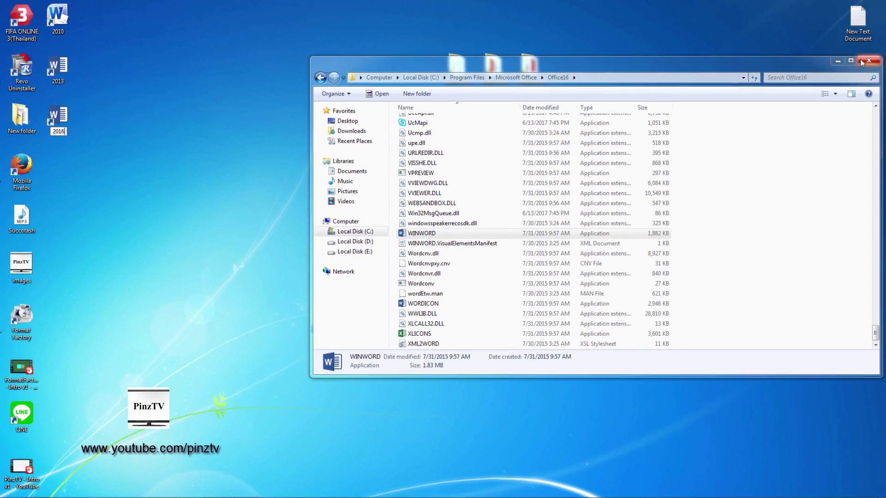
click(868, 61)
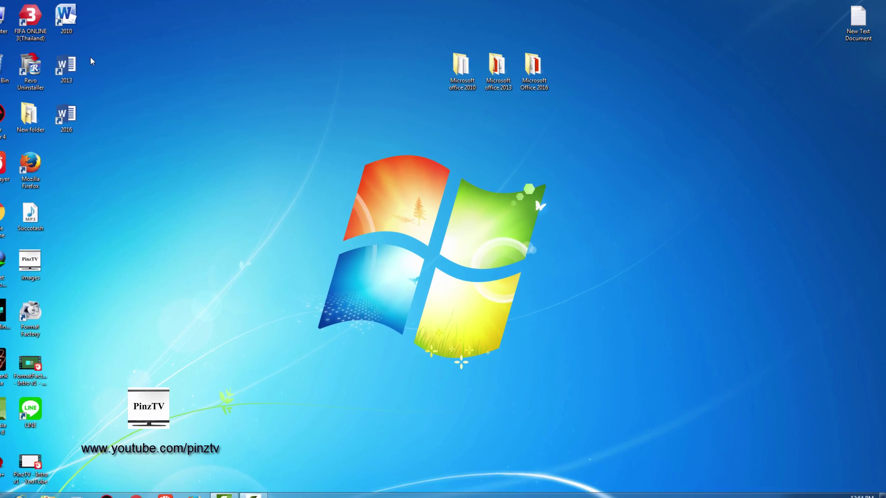
Copy the reg add Office\14.0\Word\Options NoReReg REG_DWORD 1 line from Notepad.
click(66, 69)
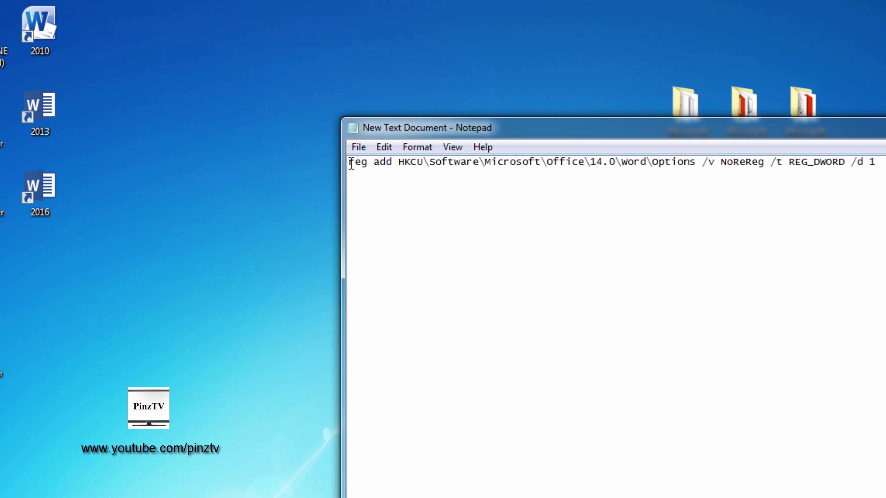
drag(350, 164, 877, 164)
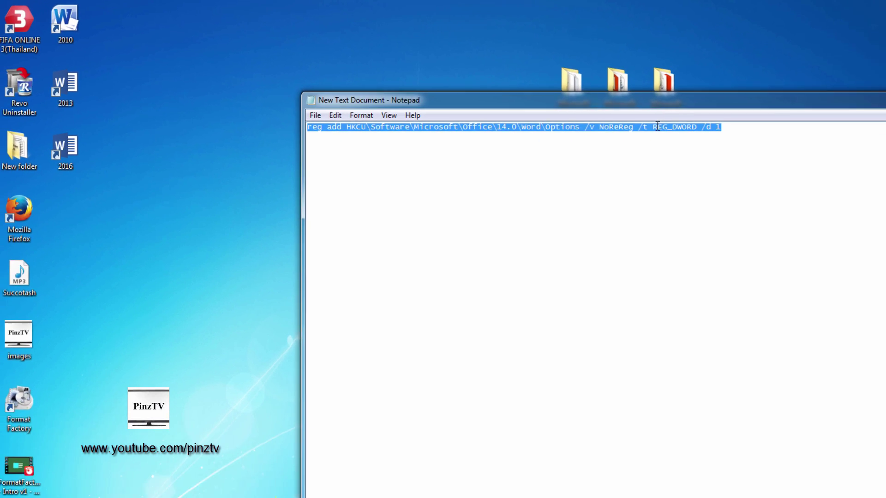
right_click(536, 94)
click(560, 124)
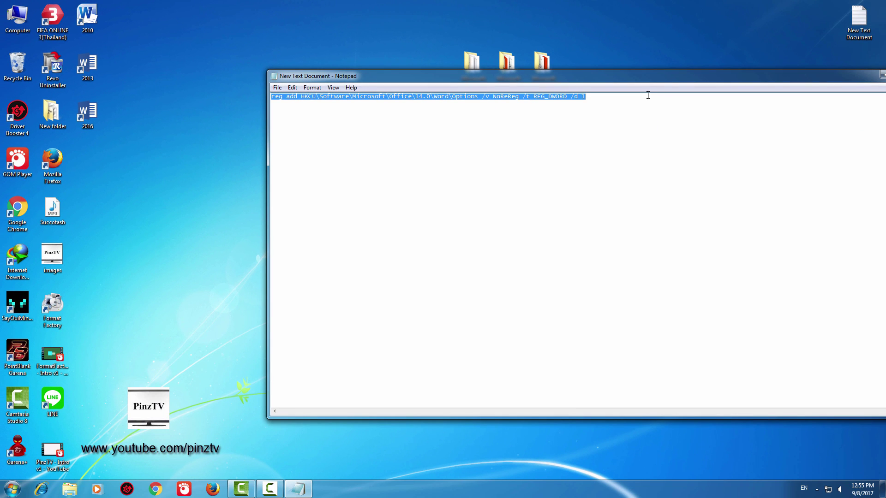
drag(656, 81, 503, 78)
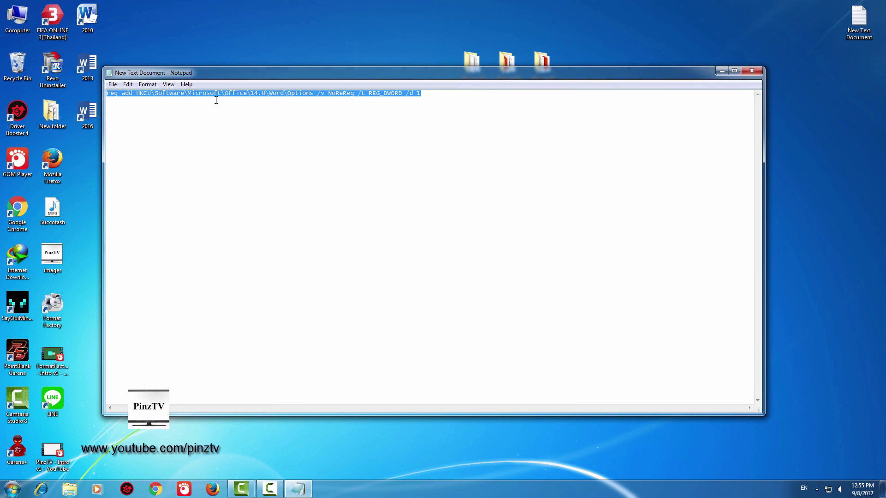
Minimize Notepad and start Command Prompt as administrator via a cmd search.
click(718, 72)
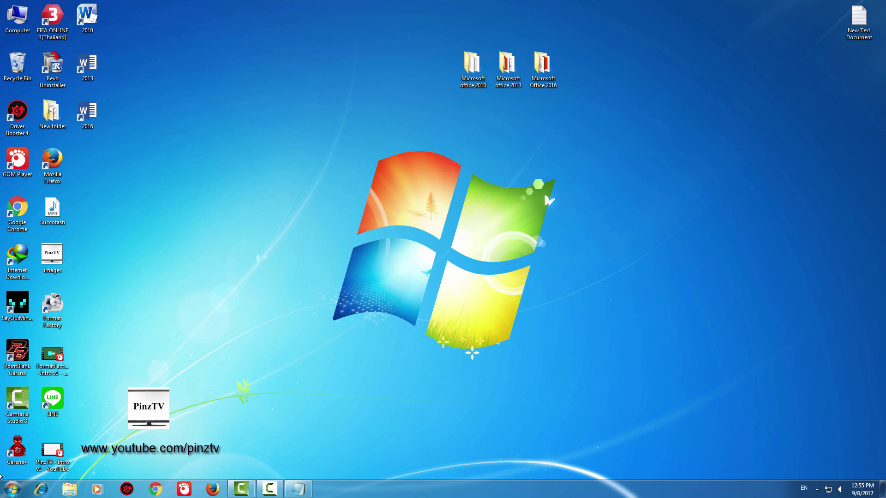
click(10, 492)
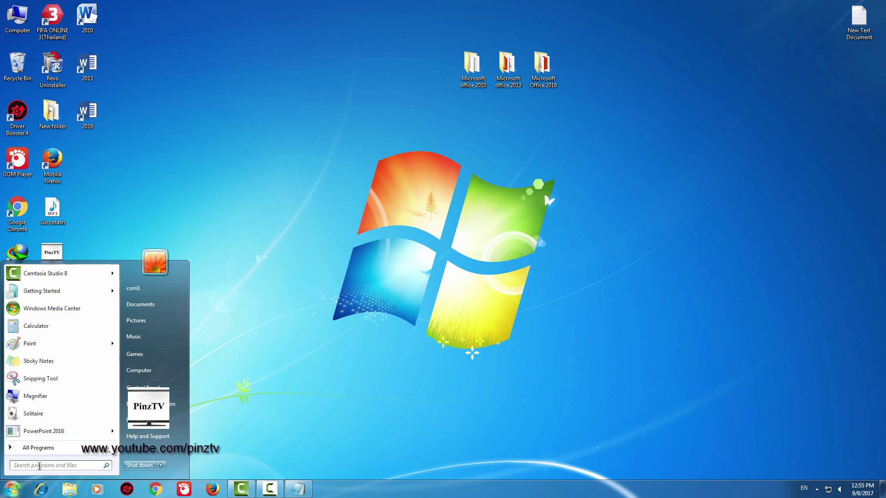
click(39, 466)
text(cmd)
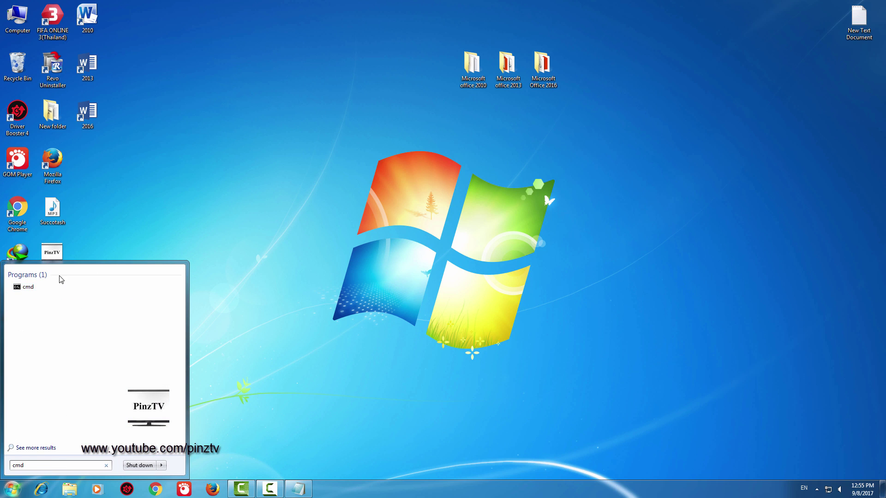
right_click(30, 288)
click(45, 302)
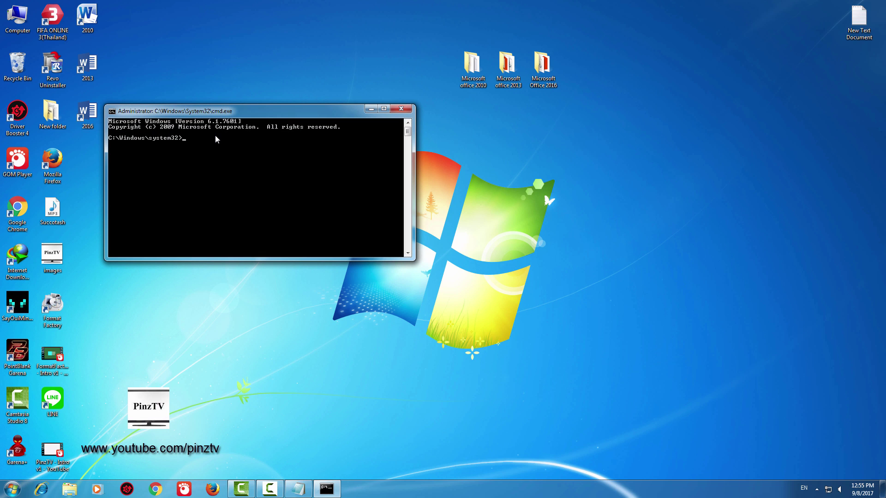
Paste and run the reg add NoReReg command, then move the window to the top centre.
right_click(205, 139)
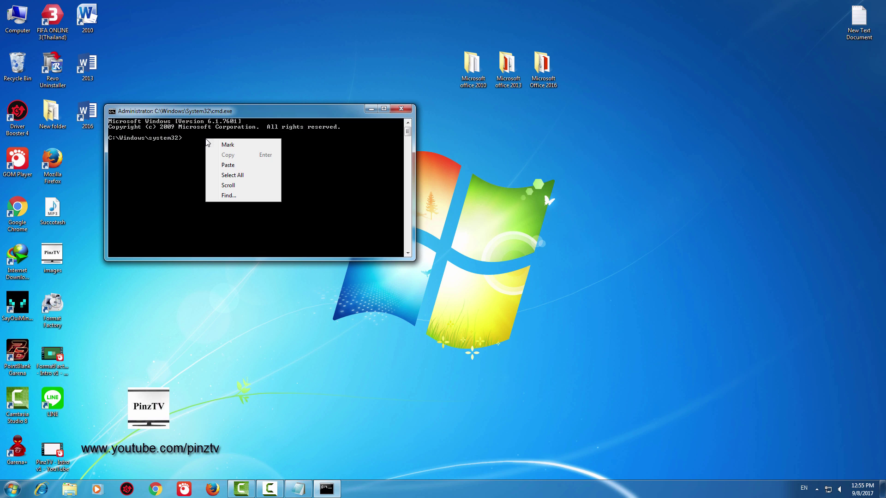
click(226, 165)
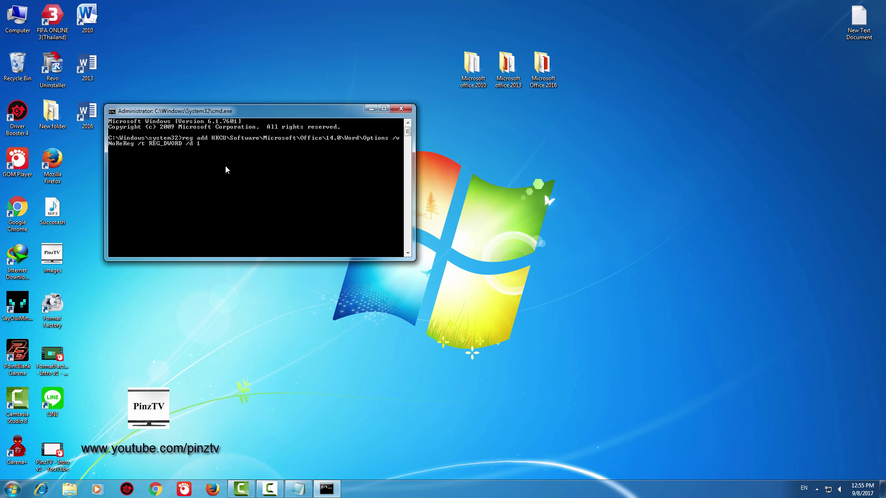
key(Return)
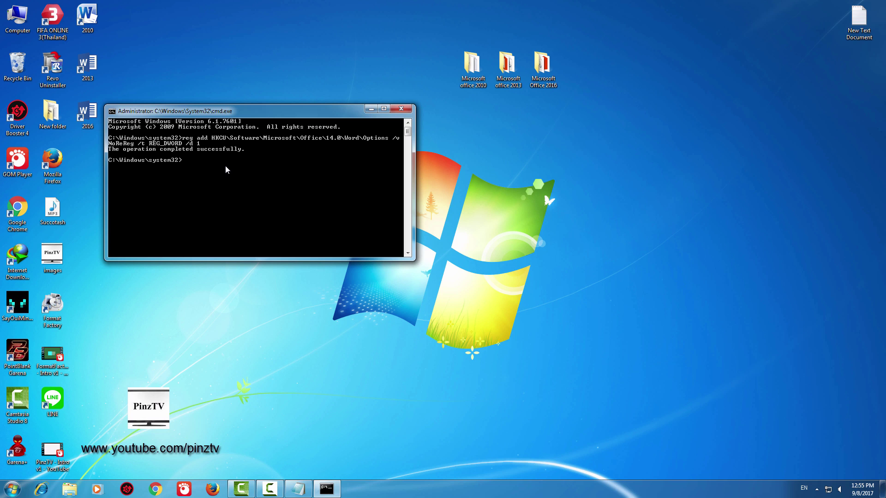
drag(200, 113, 391, 86)
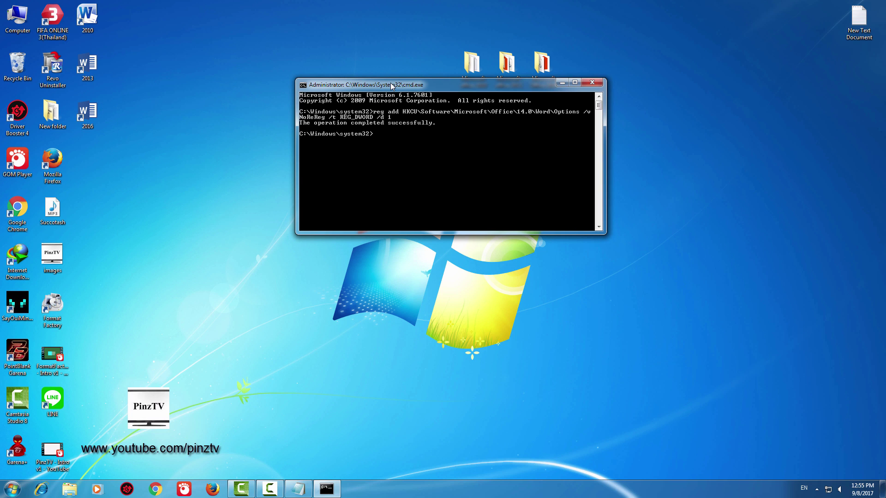
In Notepad, change the registry command's Office version from 14.0 to 15.0 and copy the line.
click(298, 488)
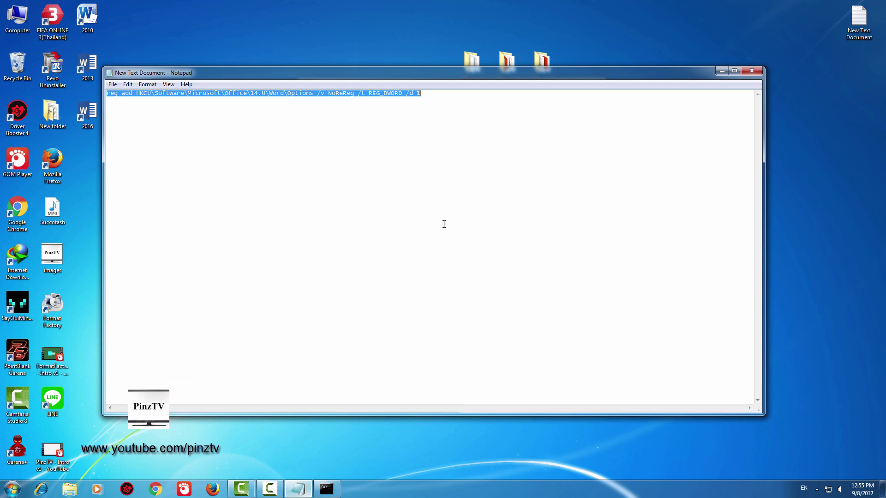
click(256, 95)
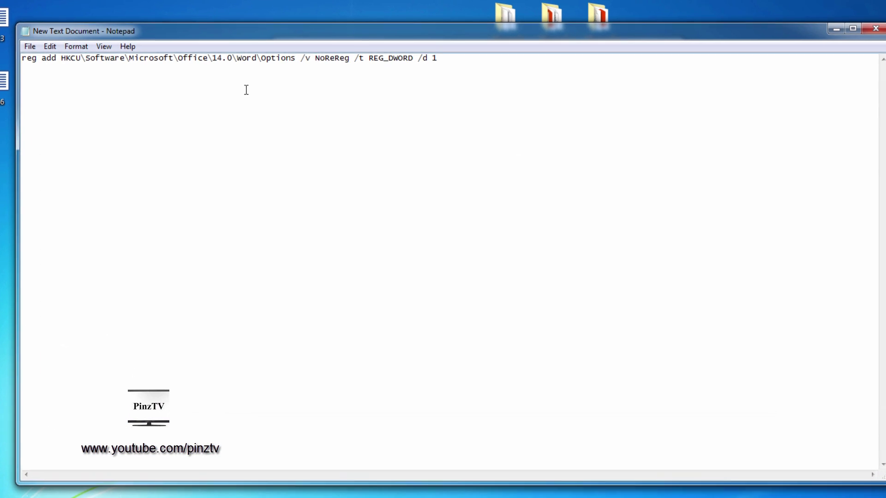
key(BackSpace)
text(5)
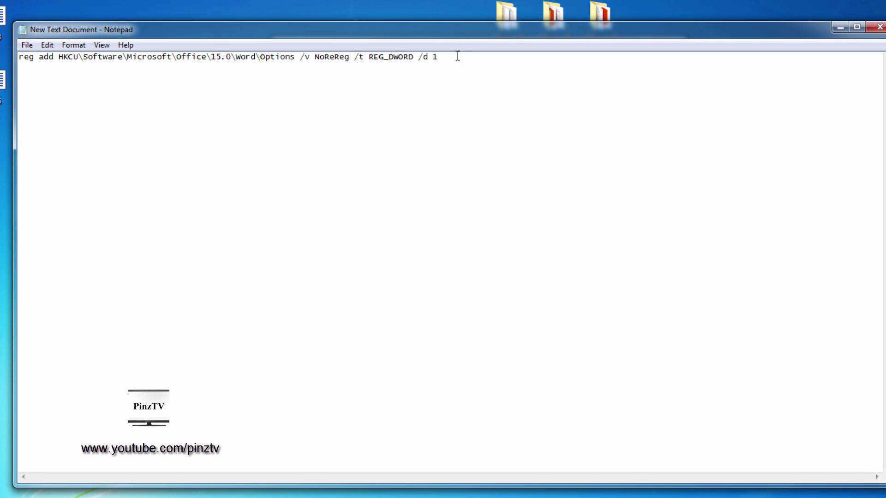
drag(458, 55, 46, 62)
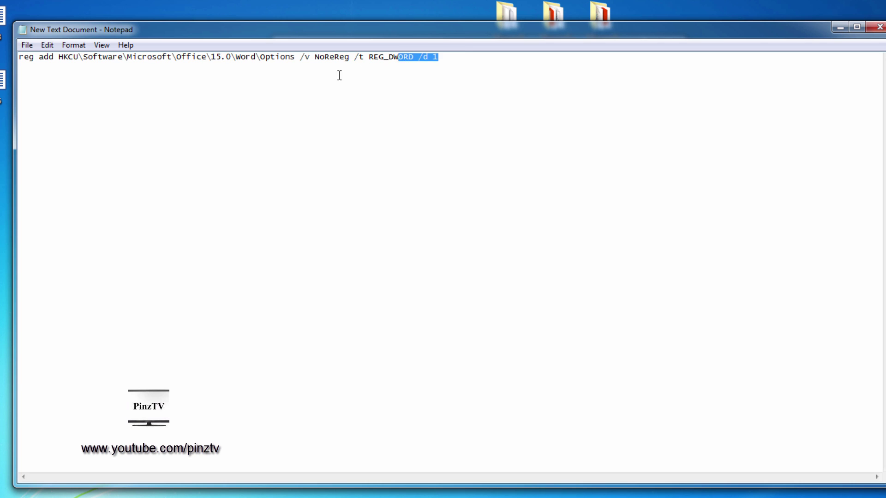
right_click(55, 56)
click(95, 99)
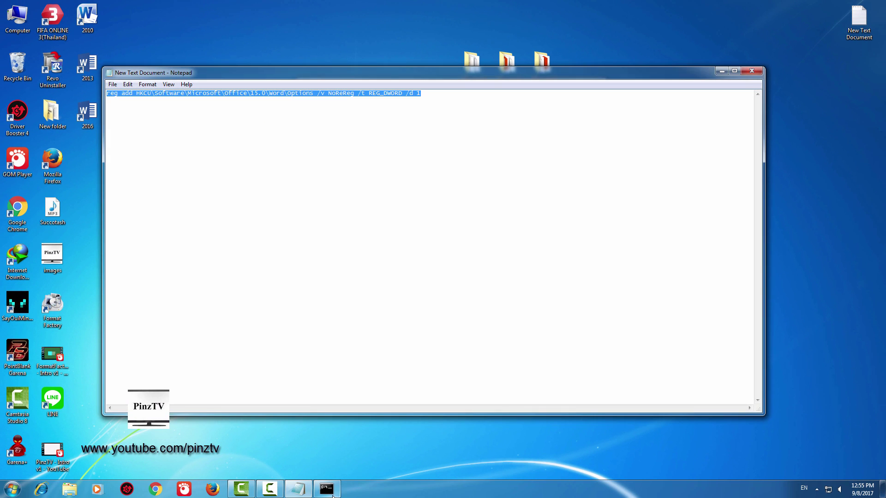
Paste the Office\15.0\Word\Options NoReReg command into Command Prompt and run it.
click(328, 490)
right_click(387, 131)
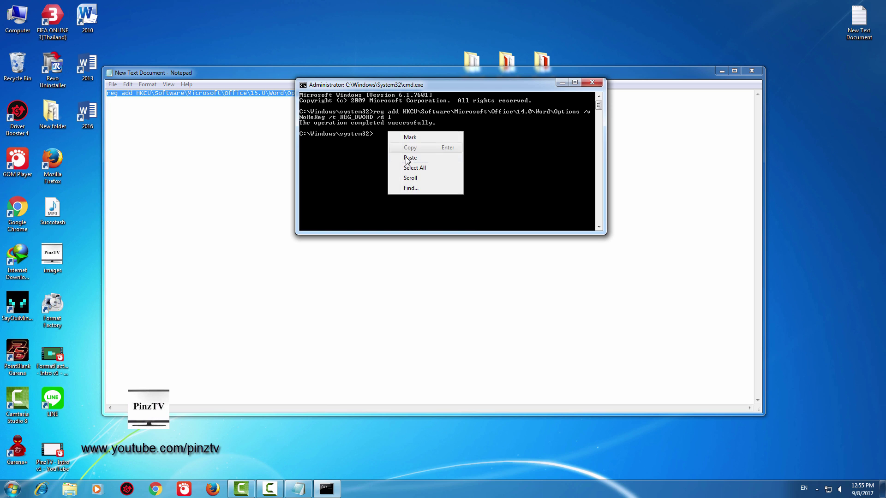
click(408, 158)
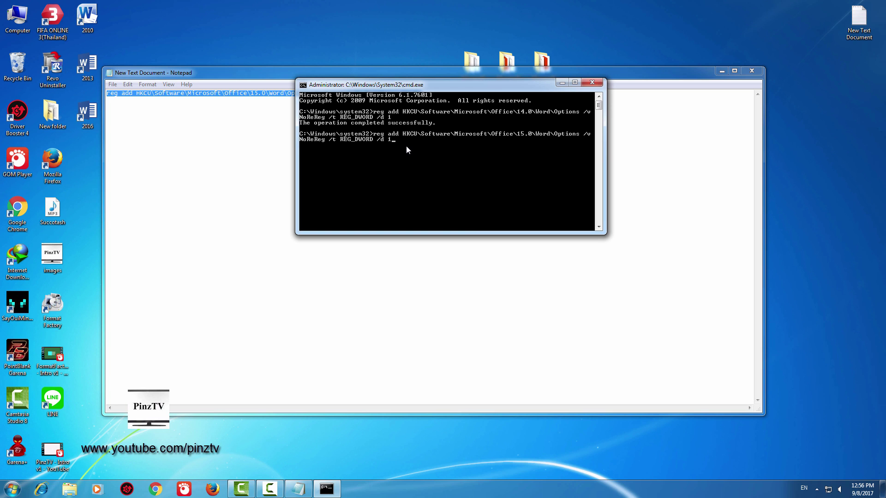
key(Return)
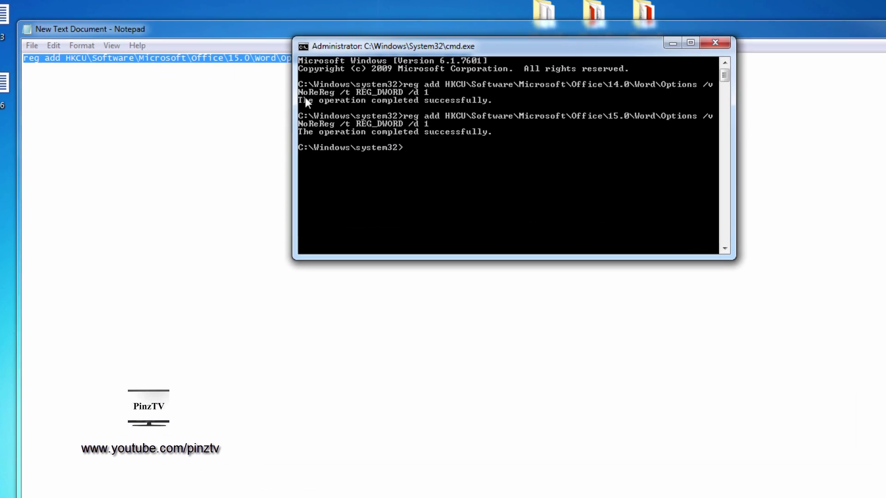
In Notepad, change the command's version from 15.0 to 16.0 and copy the whole line.
click(229, 58)
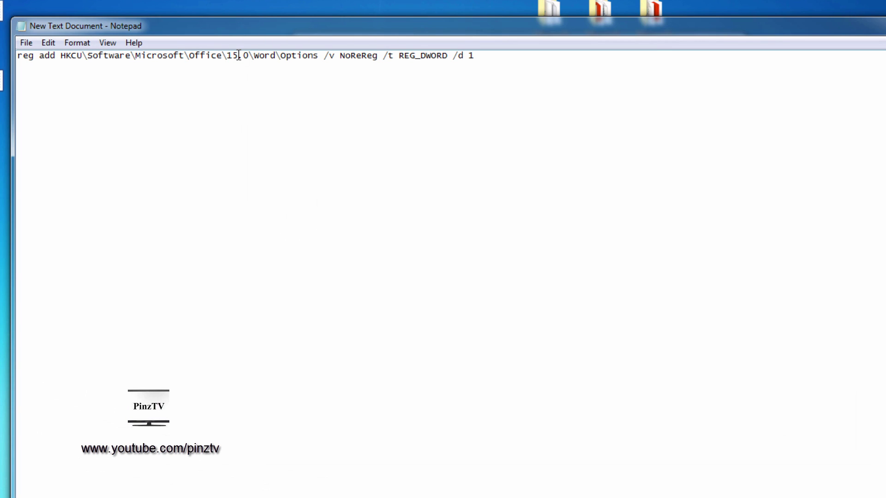
key(shift+Left)
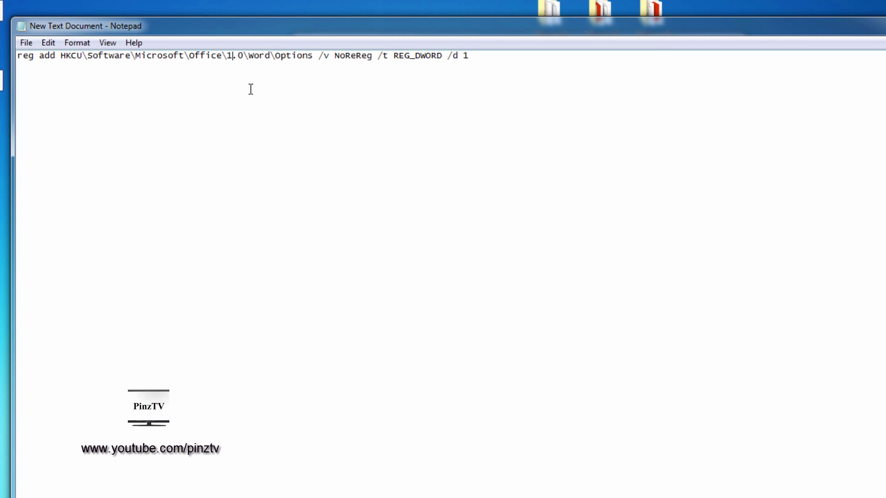
text(6)
drag(479, 60, 13, 57)
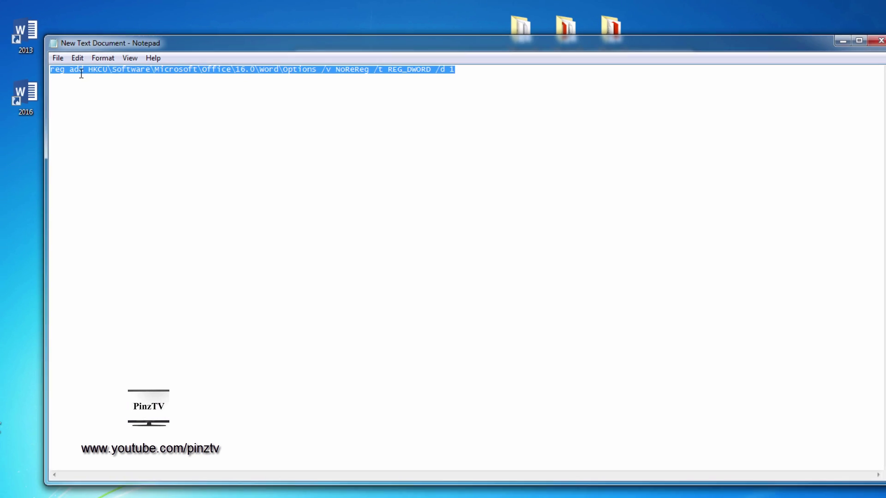
right_click(81, 74)
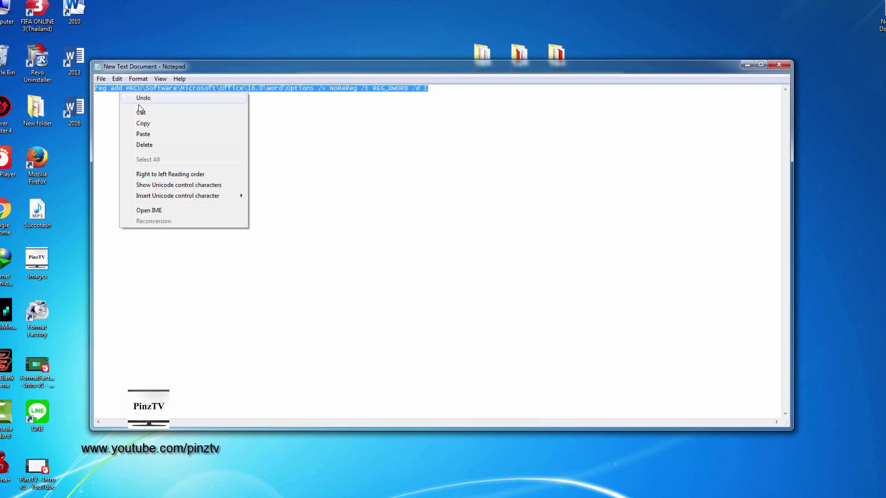
click(104, 116)
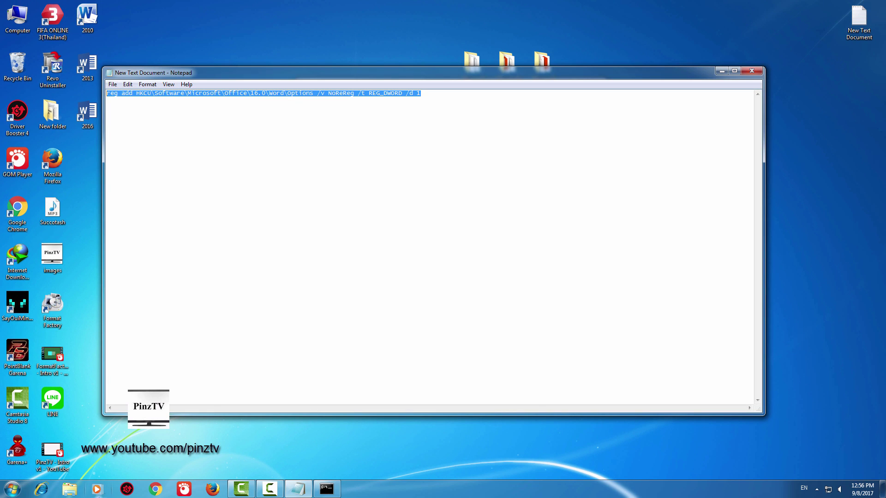
Paste the Office 16.0 NoReReg command into Command Prompt and run it.
click(326, 496)
right_click(390, 159)
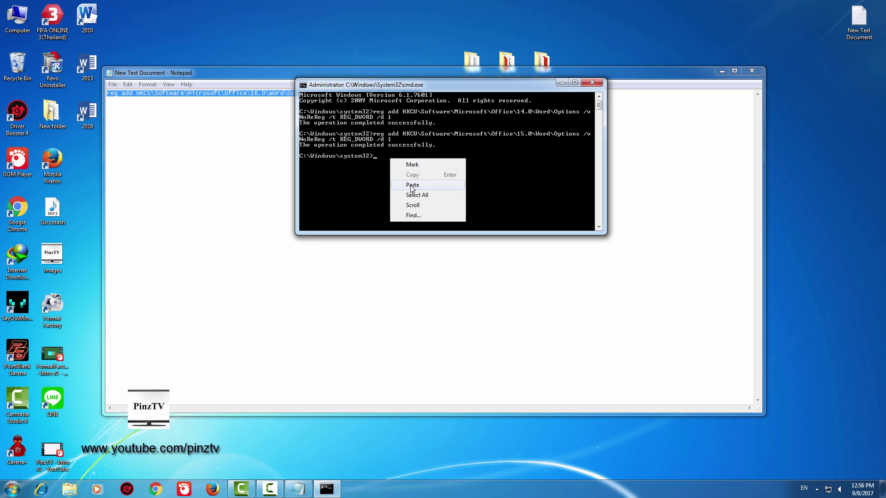
click(415, 183)
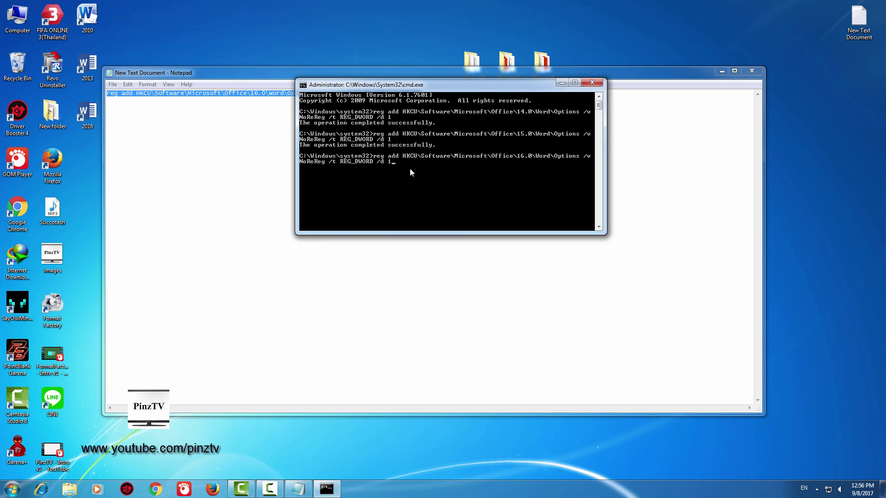
key(Return)
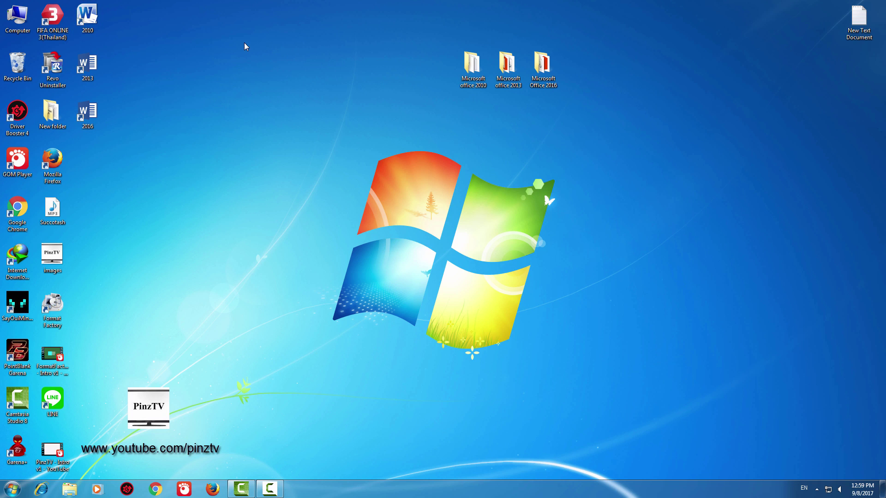
Launch Word 2010 from its desktop shortcut, narrow the Document1 window and move it top-right.
click(90, 18)
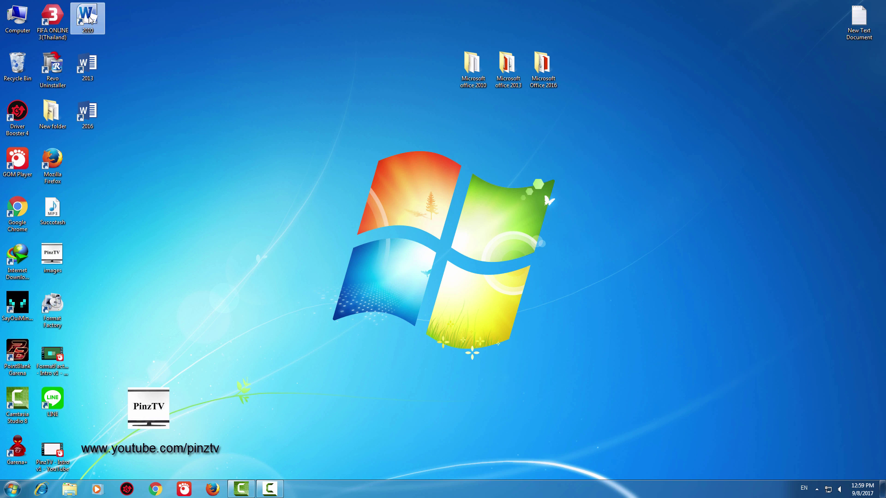
double_click(91, 19)
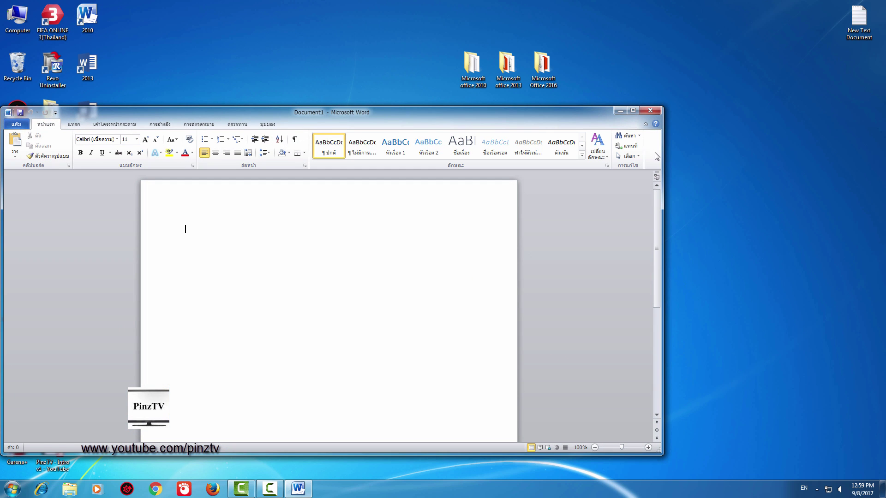
drag(662, 157, 165, 152)
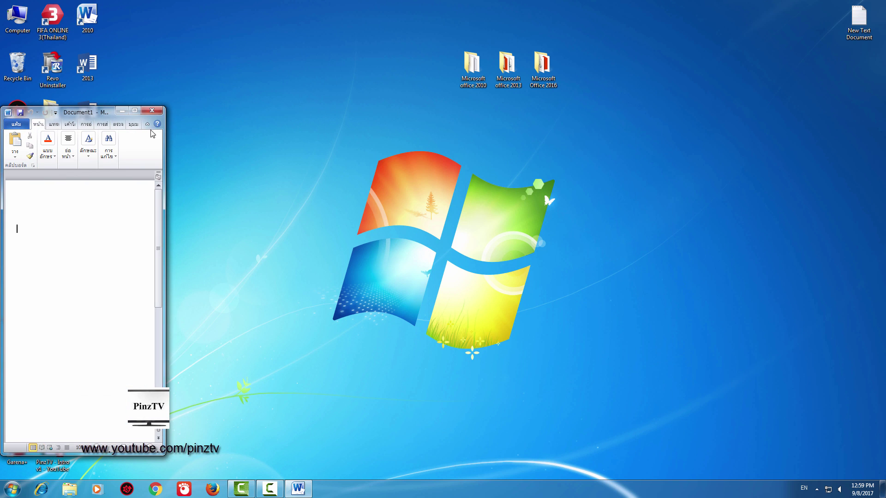
drag(88, 115, 784, 37)
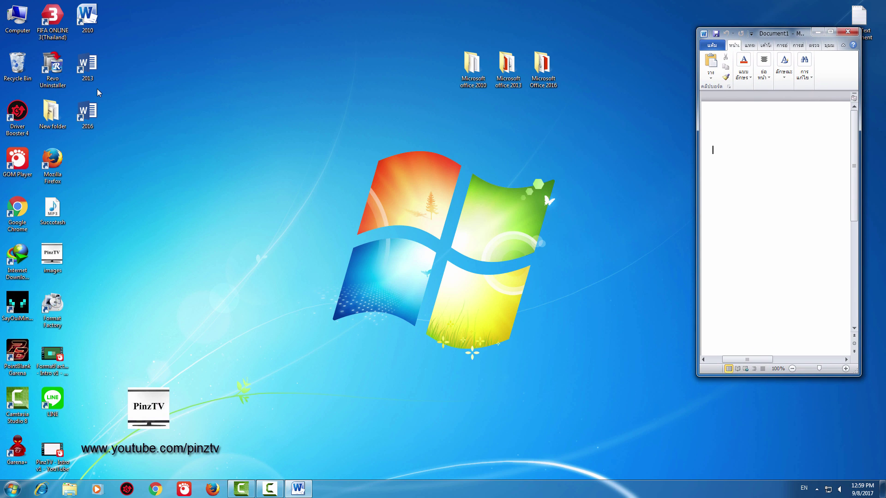
Launch Word 2013 with a blank Document2, resize the window and place it near top centre.
double_click(84, 67)
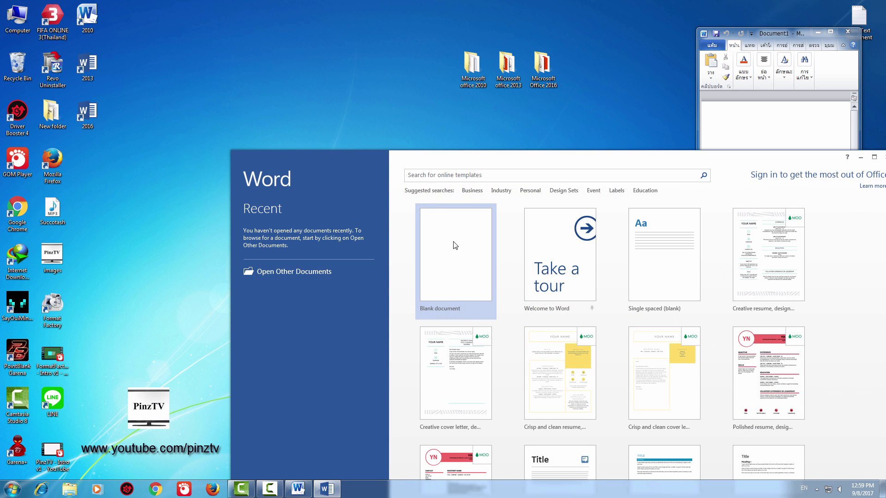
click(455, 245)
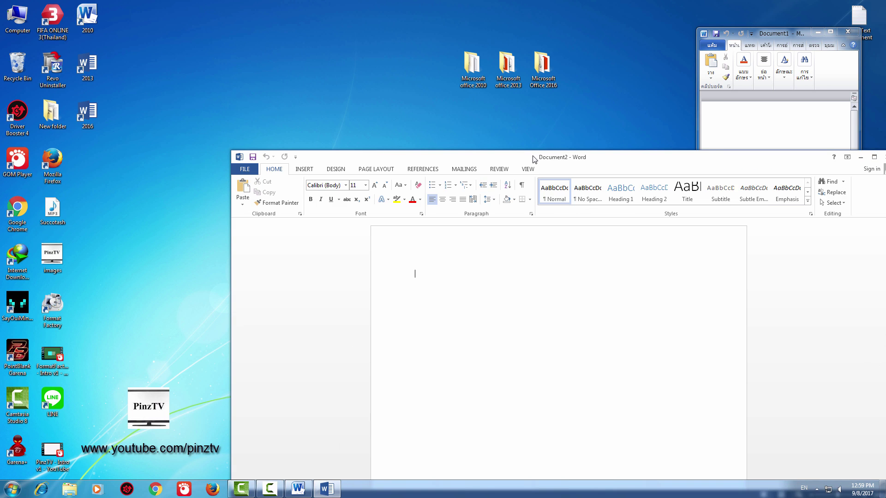
drag(533, 159, 371, 105)
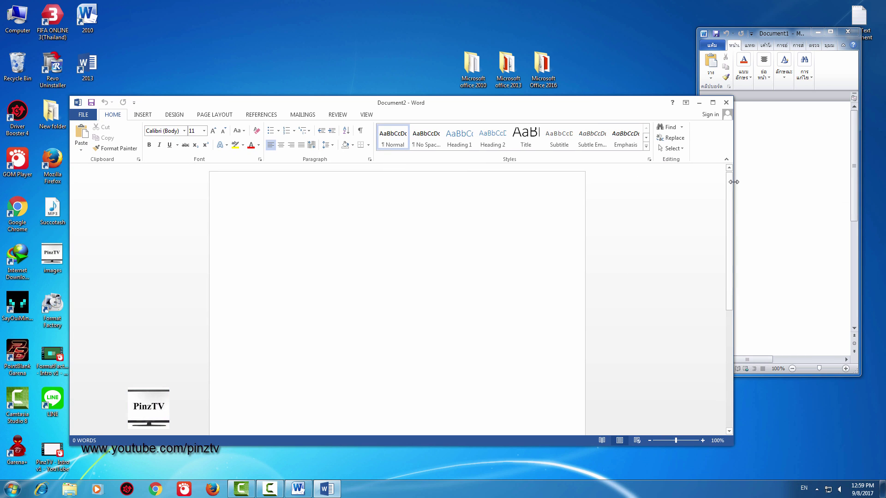
mouse_move(733, 187)
mouse_down()
mouse_move(249, 182)
mouse_move(338, 182)
mouse_up()
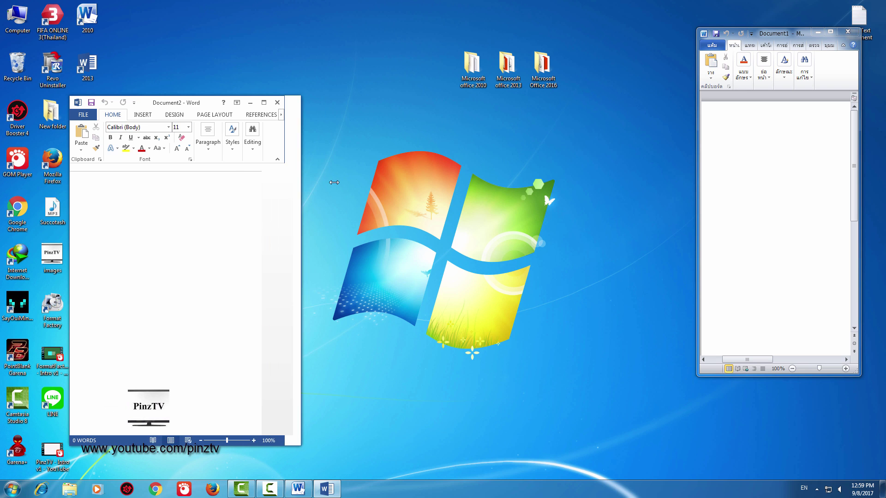
drag(313, 102, 323, 101)
drag(215, 101, 529, 36)
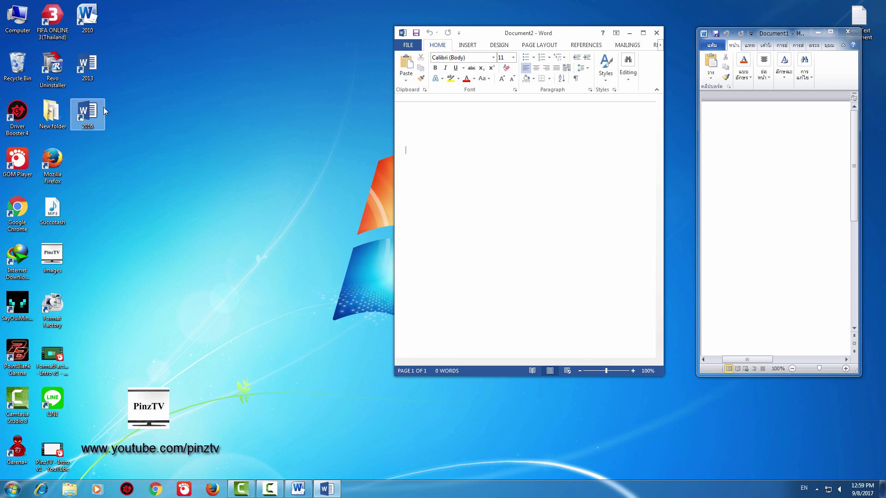
Launch Word 2016 with a blank Document3, close its navigation pane and position the narrowed window at the top.
double_click(92, 112)
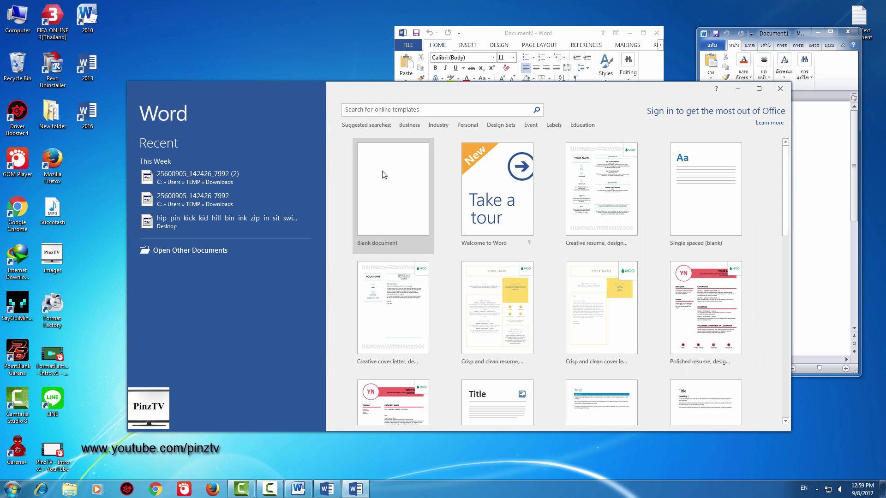
click(382, 174)
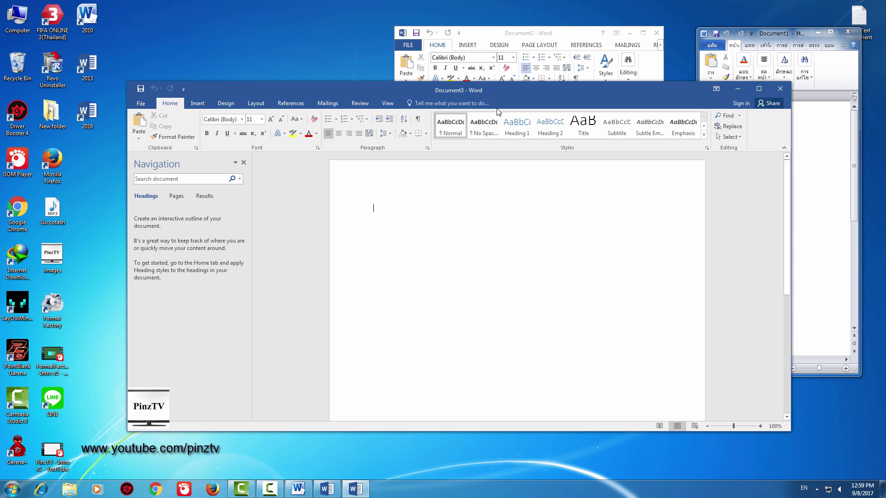
drag(790, 129, 370, 141)
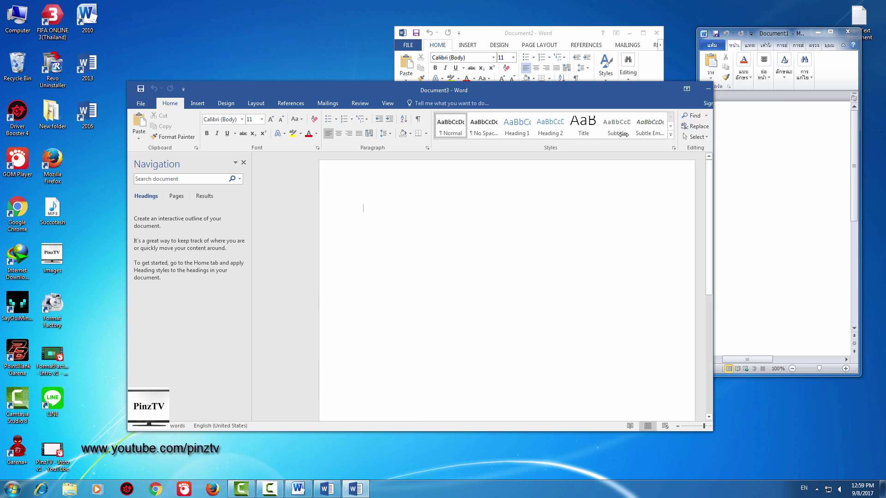
click(243, 162)
drag(261, 91, 262, 33)
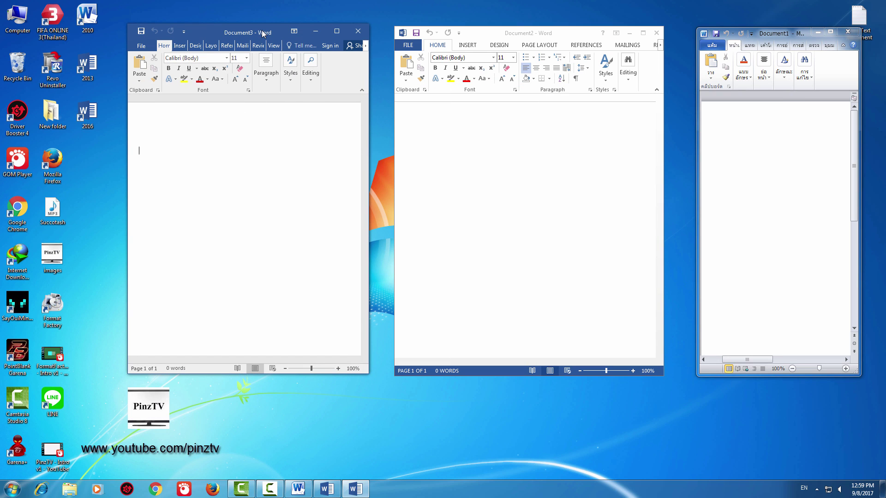
drag(663, 116, 677, 126)
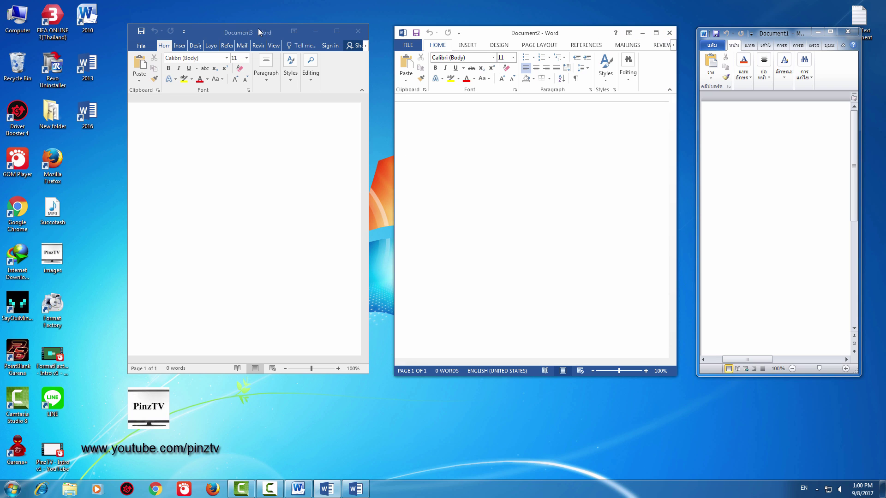
drag(259, 29, 256, 32)
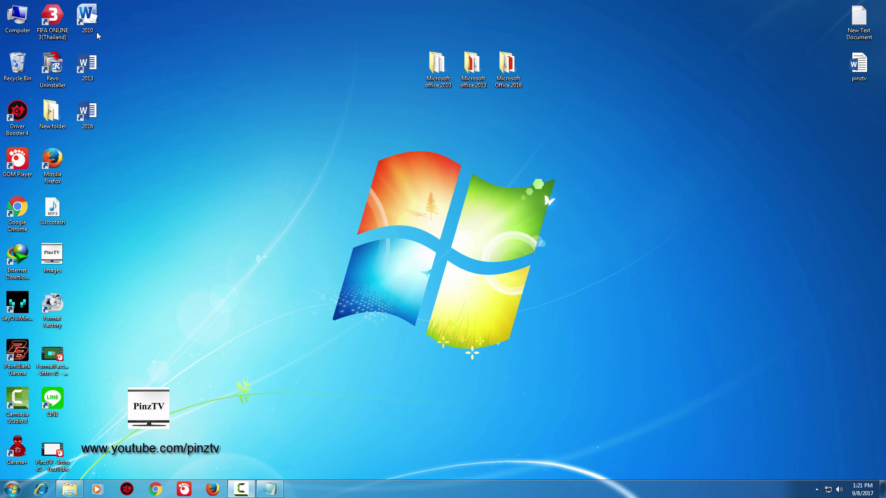
Move the pinztv file to the right-middle of the desktop.
drag(859, 64, 684, 113)
drag(685, 116, 685, 162)
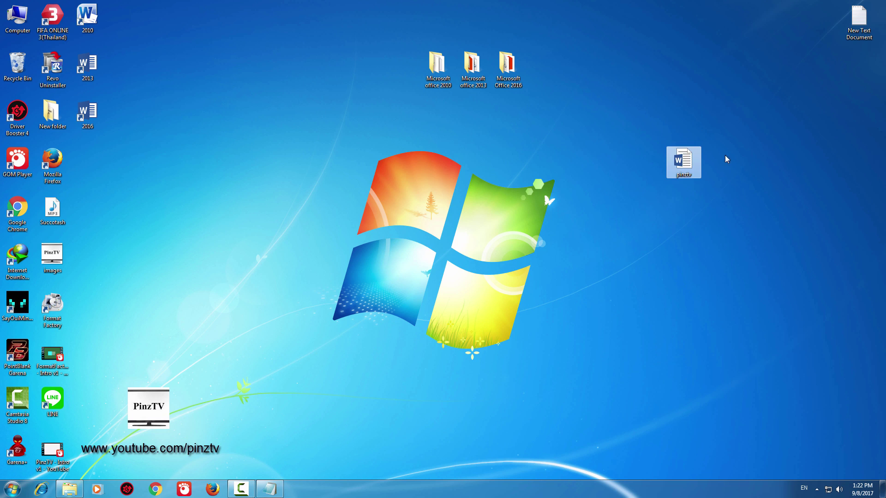
click(764, 168)
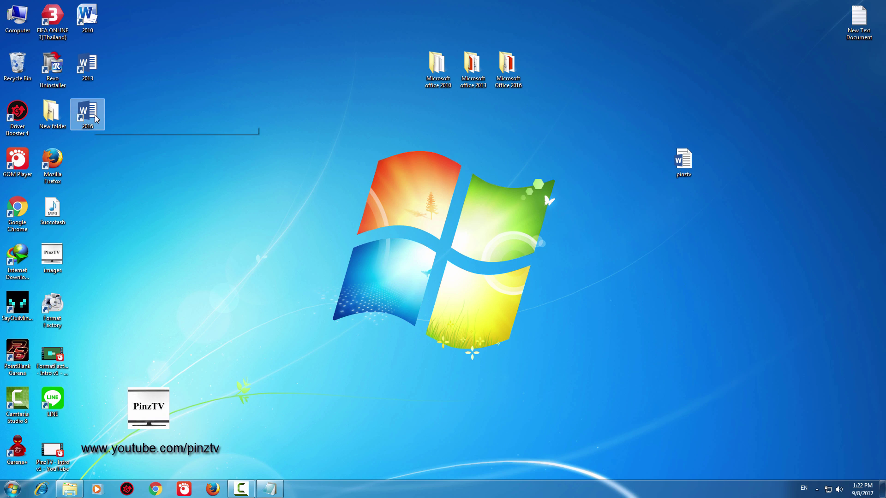
Open pinztv in Word 2016, check File > Info and the Account licence, then close Word.
double_click(682, 160)
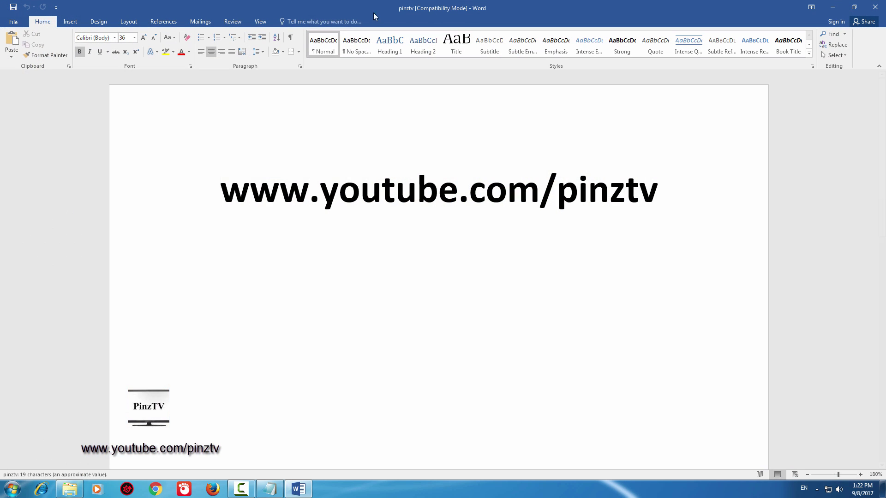
click(14, 22)
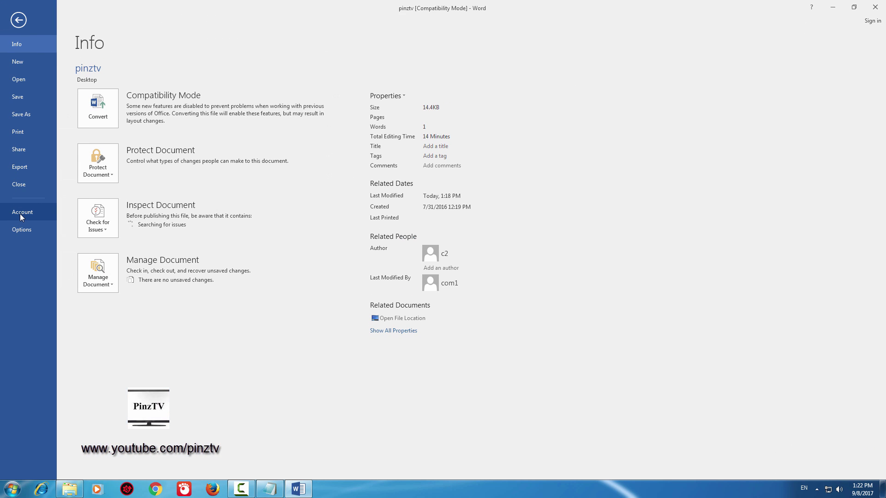
click(20, 214)
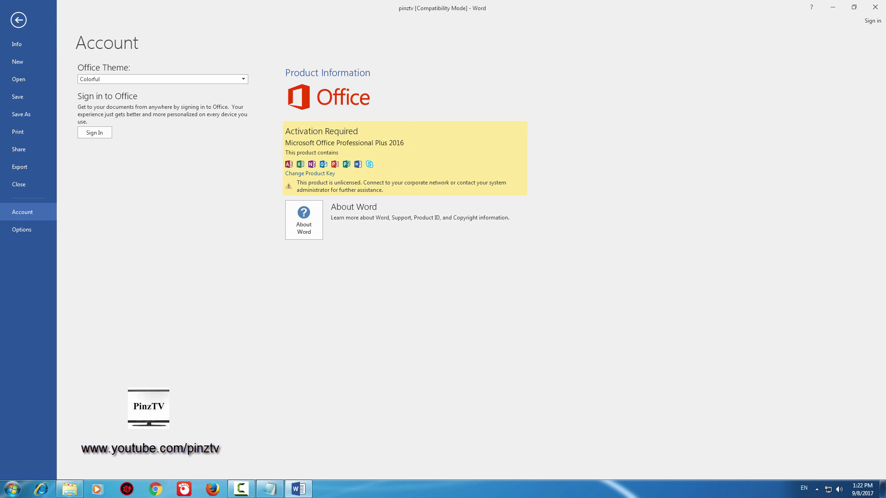
click(874, 6)
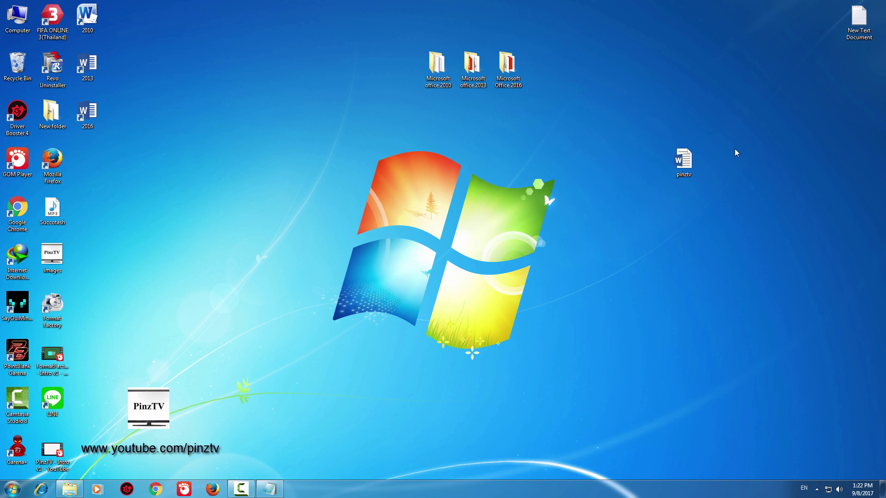
Shift the pinztv file further right on the desktop and launch Word 2010.
drag(683, 159, 786, 159)
click(795, 205)
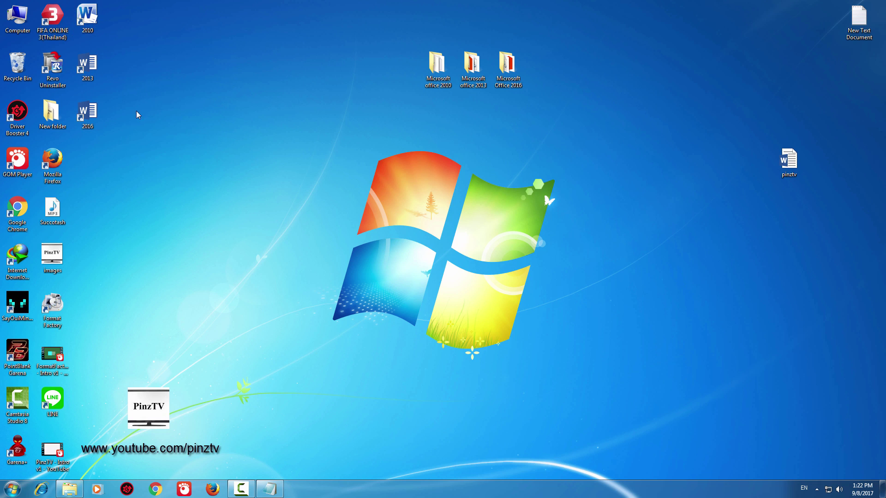
double_click(90, 17)
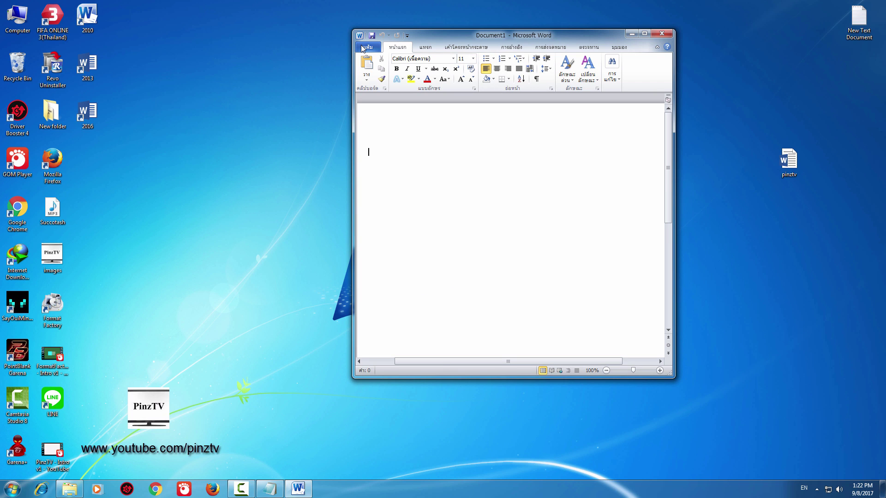
Open pinztv from the Desktop folder via File > Open in Word 2010.
click(363, 48)
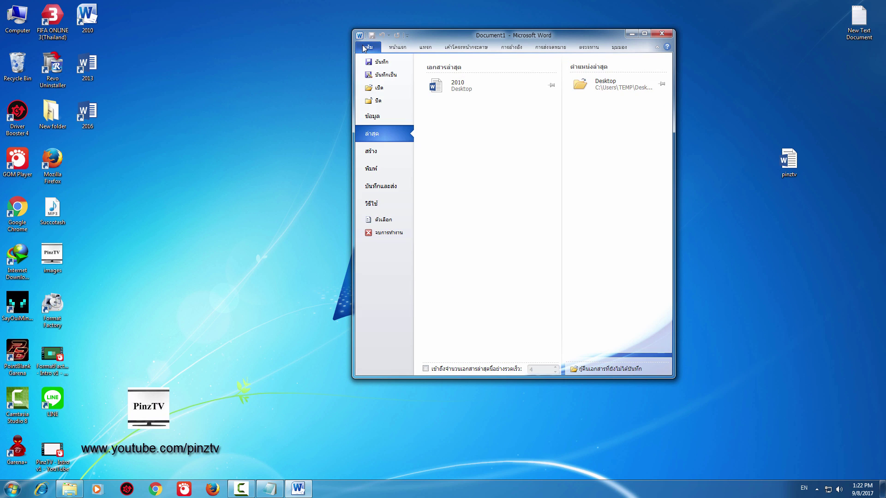
click(376, 89)
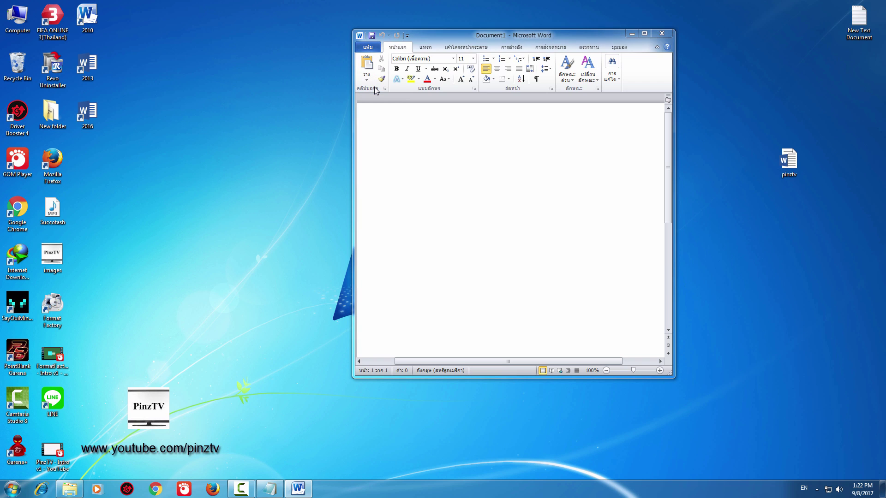
click(388, 120)
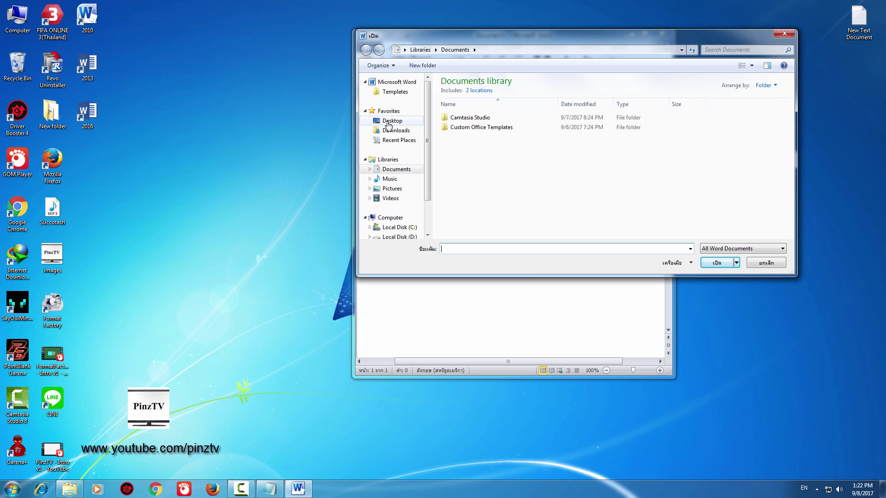
drag(598, 41, 362, 68)
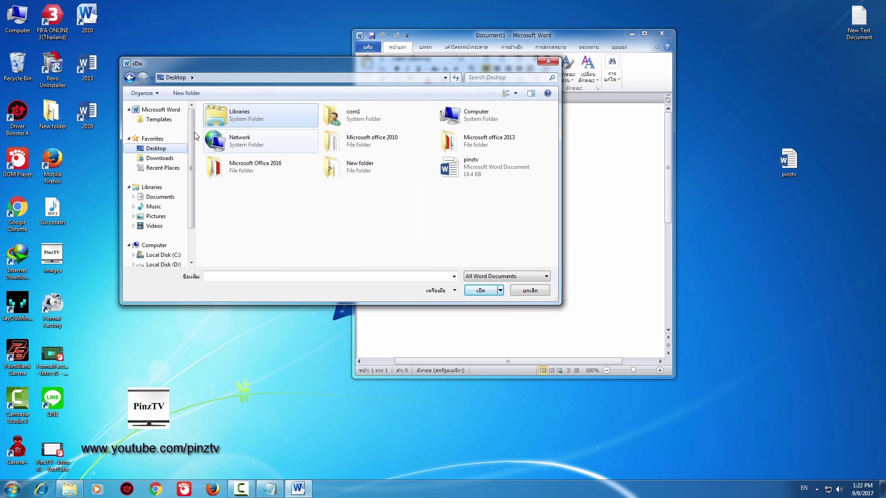
click(478, 171)
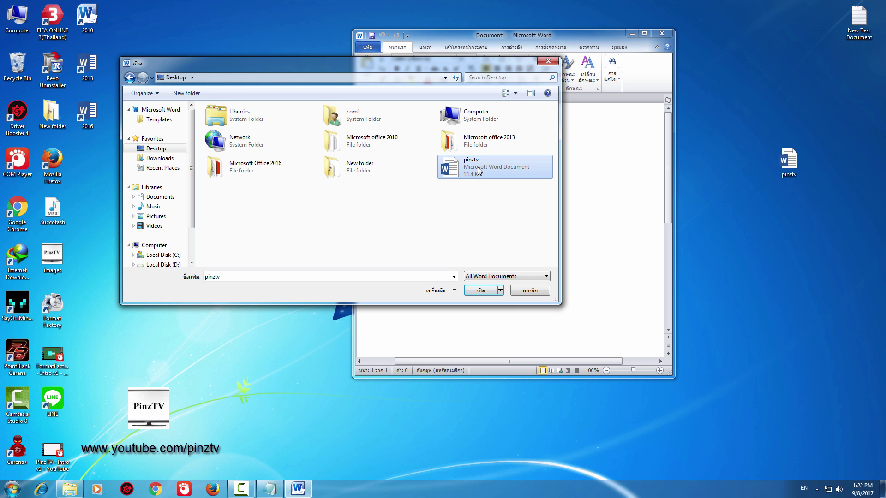
click(480, 291)
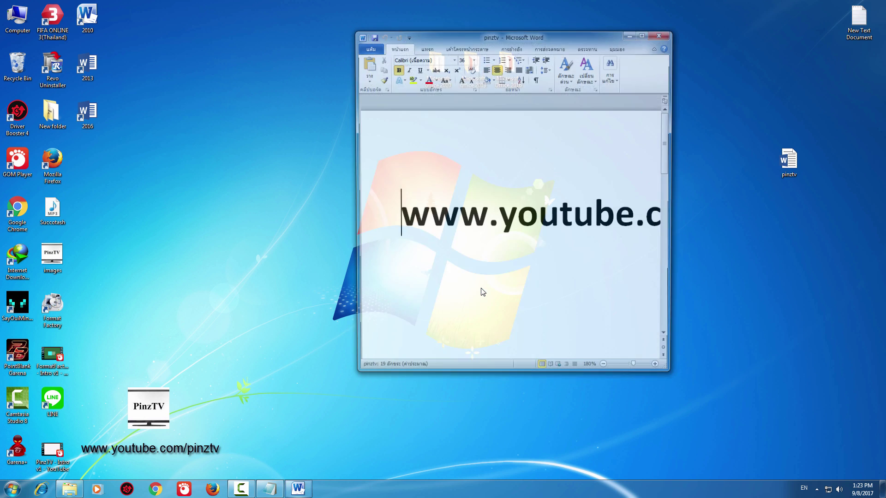
Maximize the pinztv window, then close Word 2010.
click(644, 33)
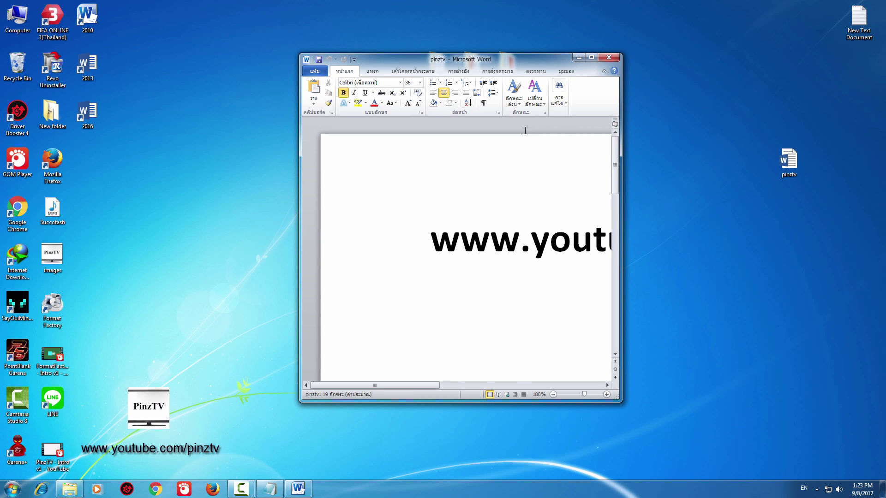
click(590, 57)
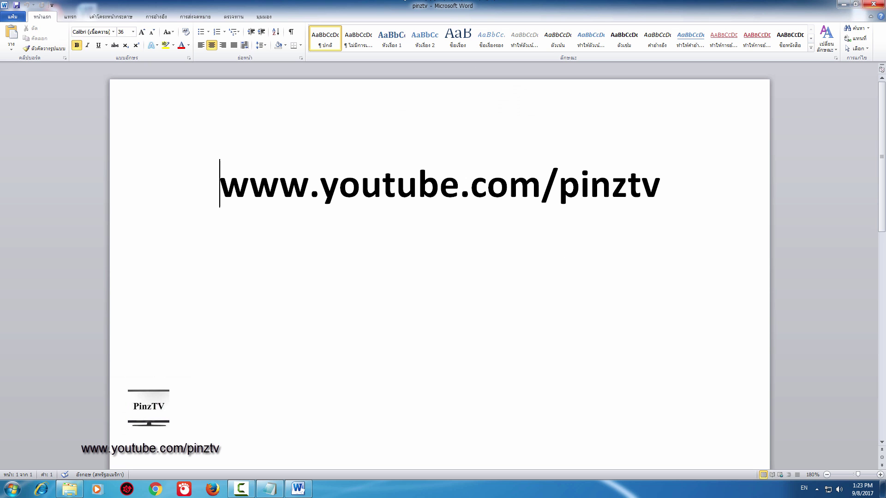
click(876, 4)
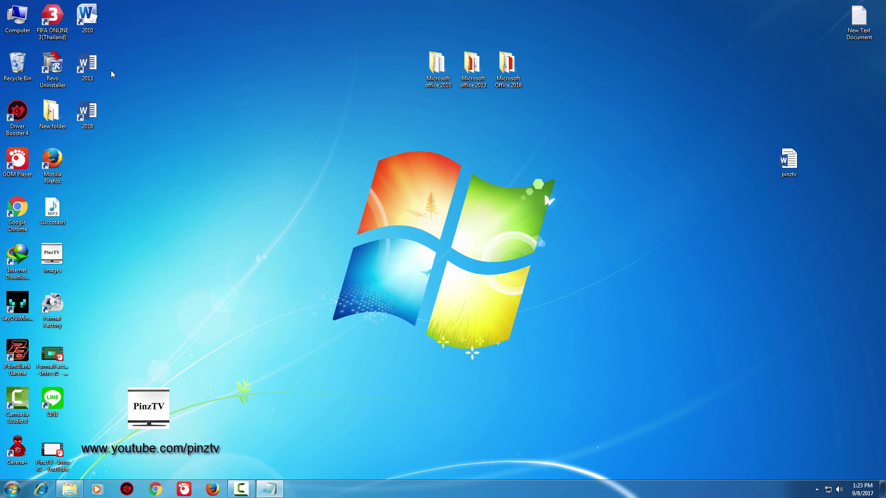
Launch Word 2013 with a blank document and move its window to the left.
double_click(85, 69)
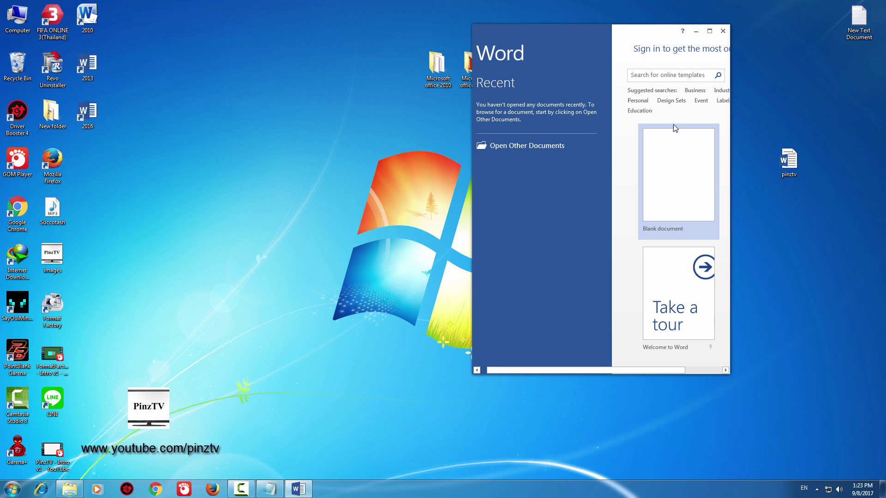
click(669, 191)
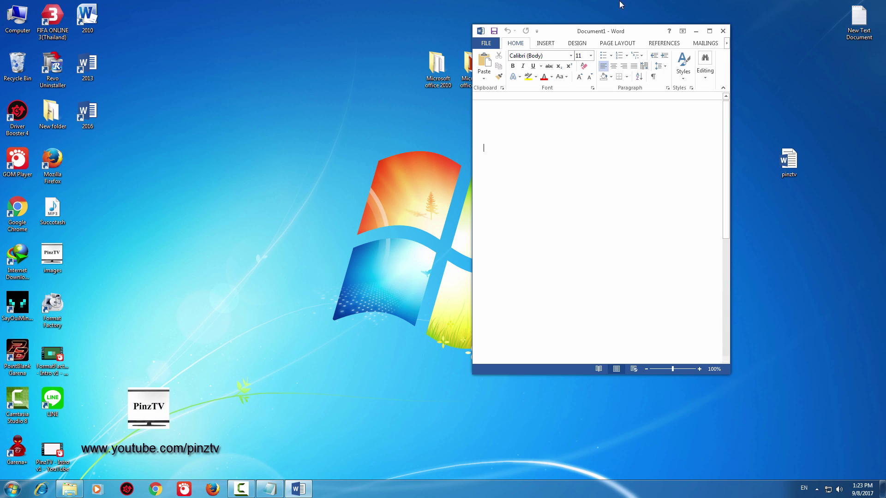
mouse_move(581, 31)
mouse_down()
mouse_move(346, 45)
mouse_move(1, 85)
mouse_up()
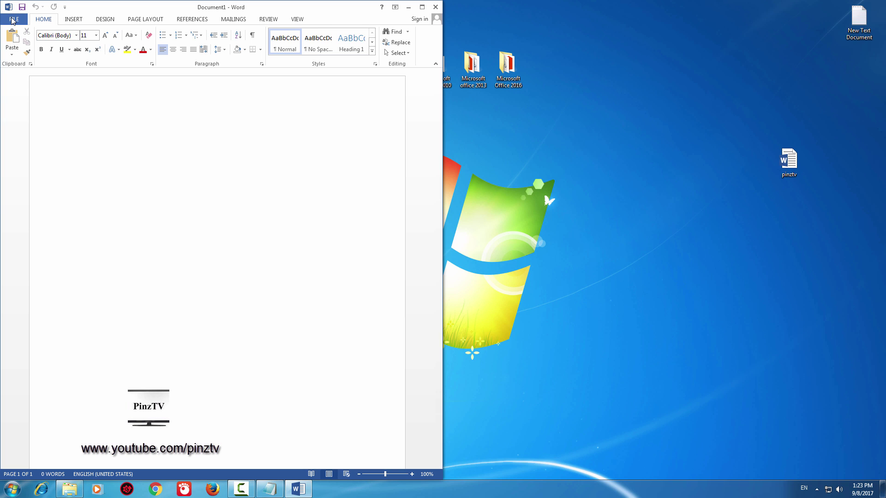
Open pinztv from the Desktop via File > Open > Computer and snap it to the left half.
click(13, 20)
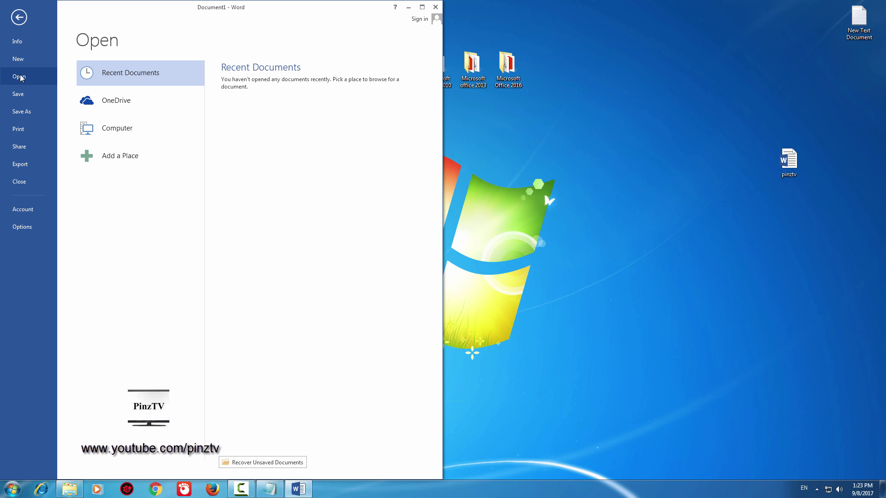
click(118, 129)
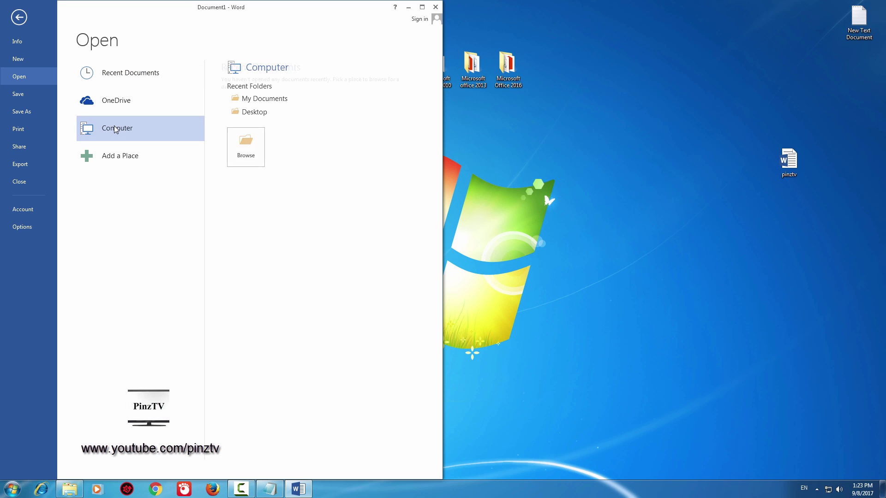
click(255, 114)
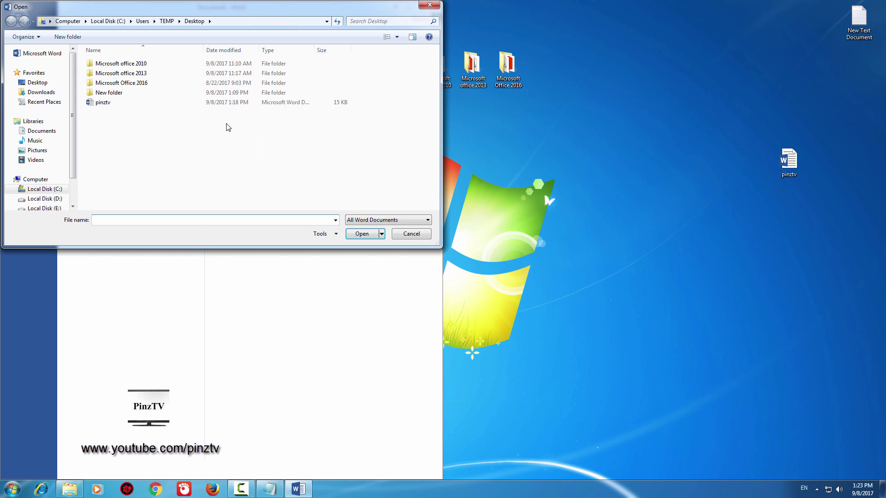
click(102, 102)
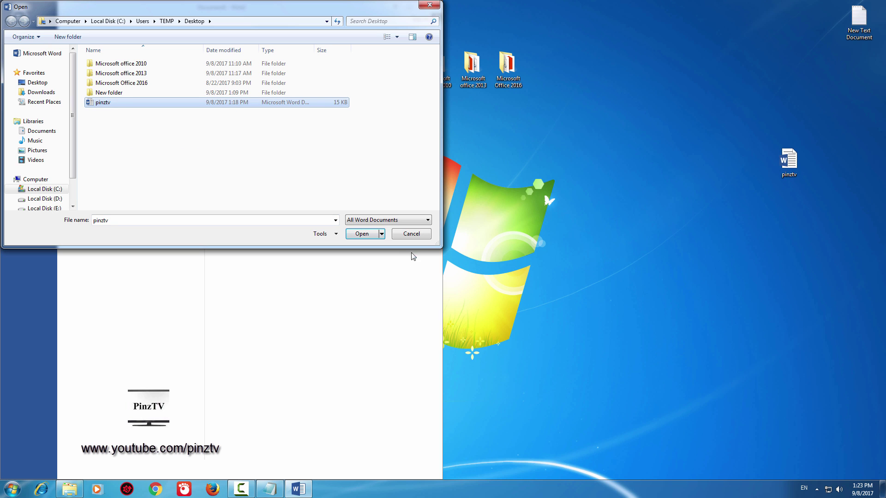
click(362, 234)
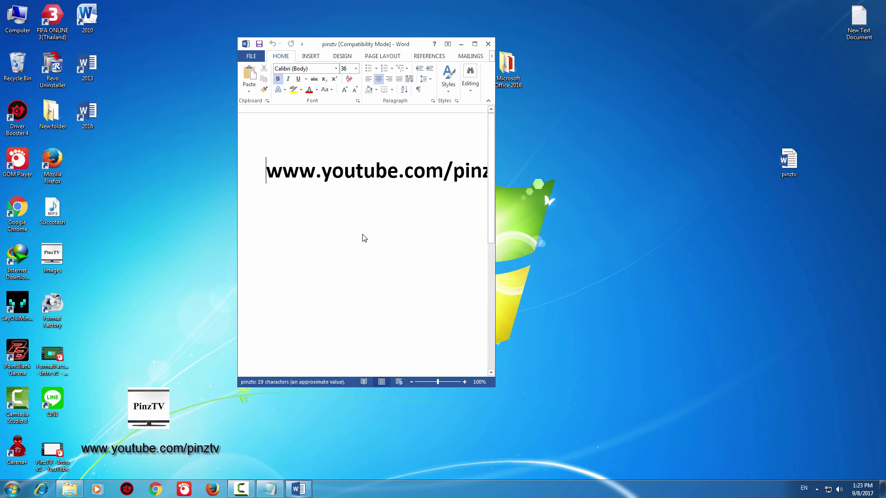
drag(415, 47, 1, 112)
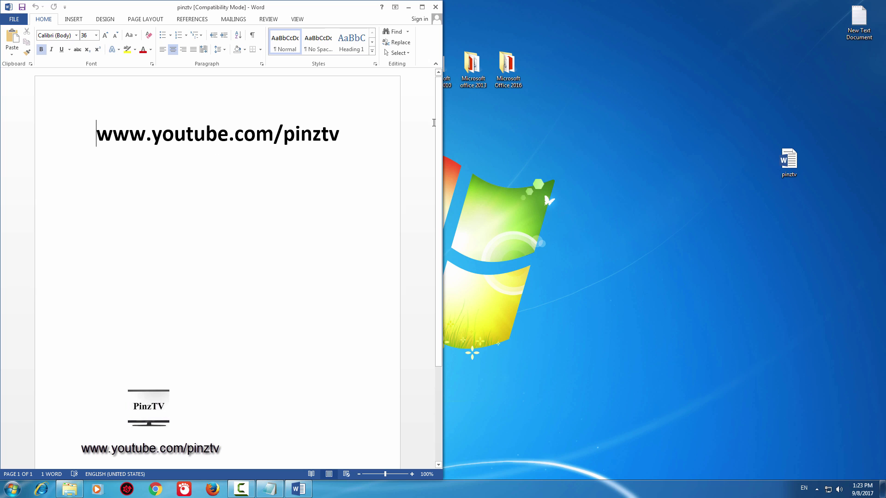
drag(436, 109, 470, 352)
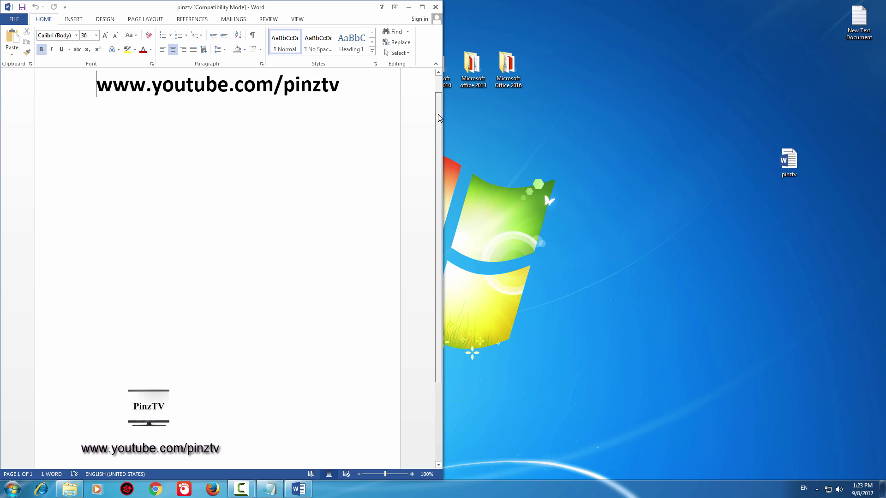